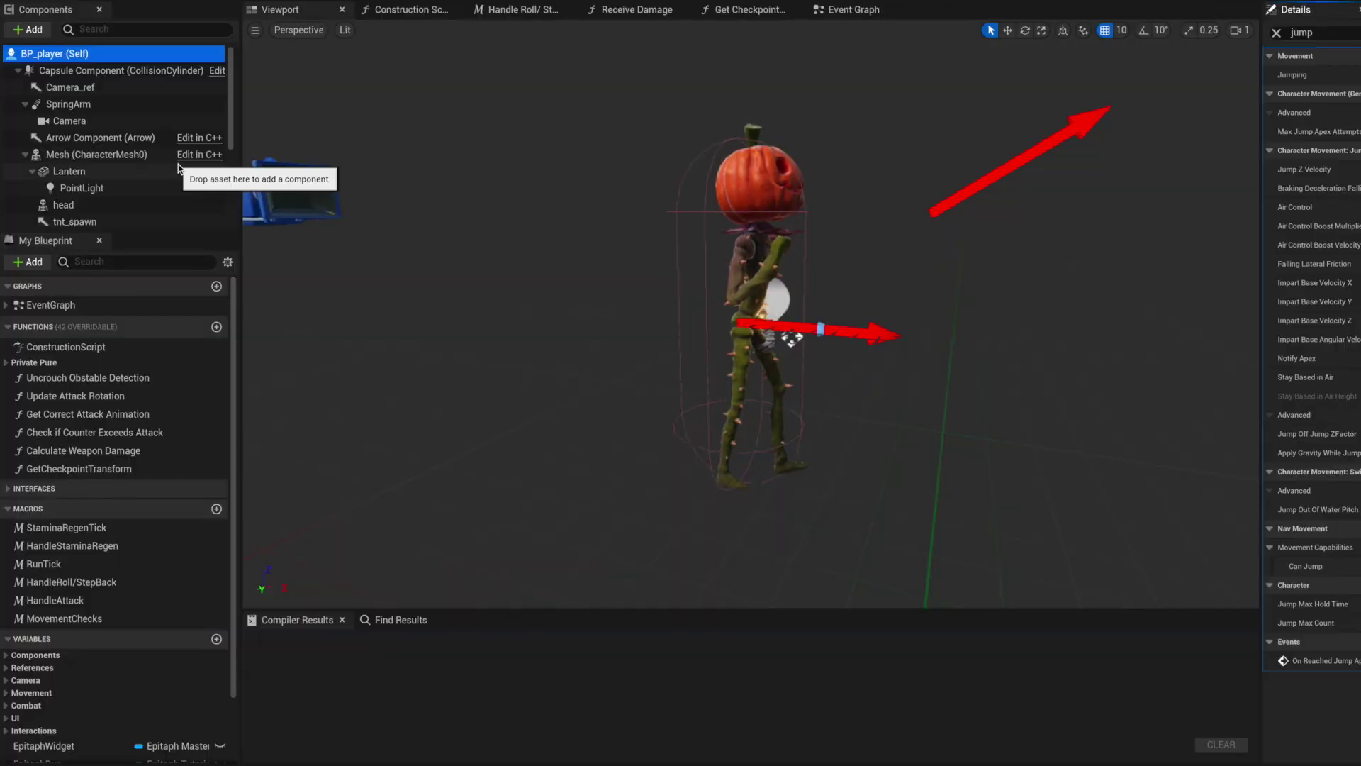
- Select the Character Movement component of BP_player and make the pumpkin character jump in the game
scroll(131, 161, down, 4)
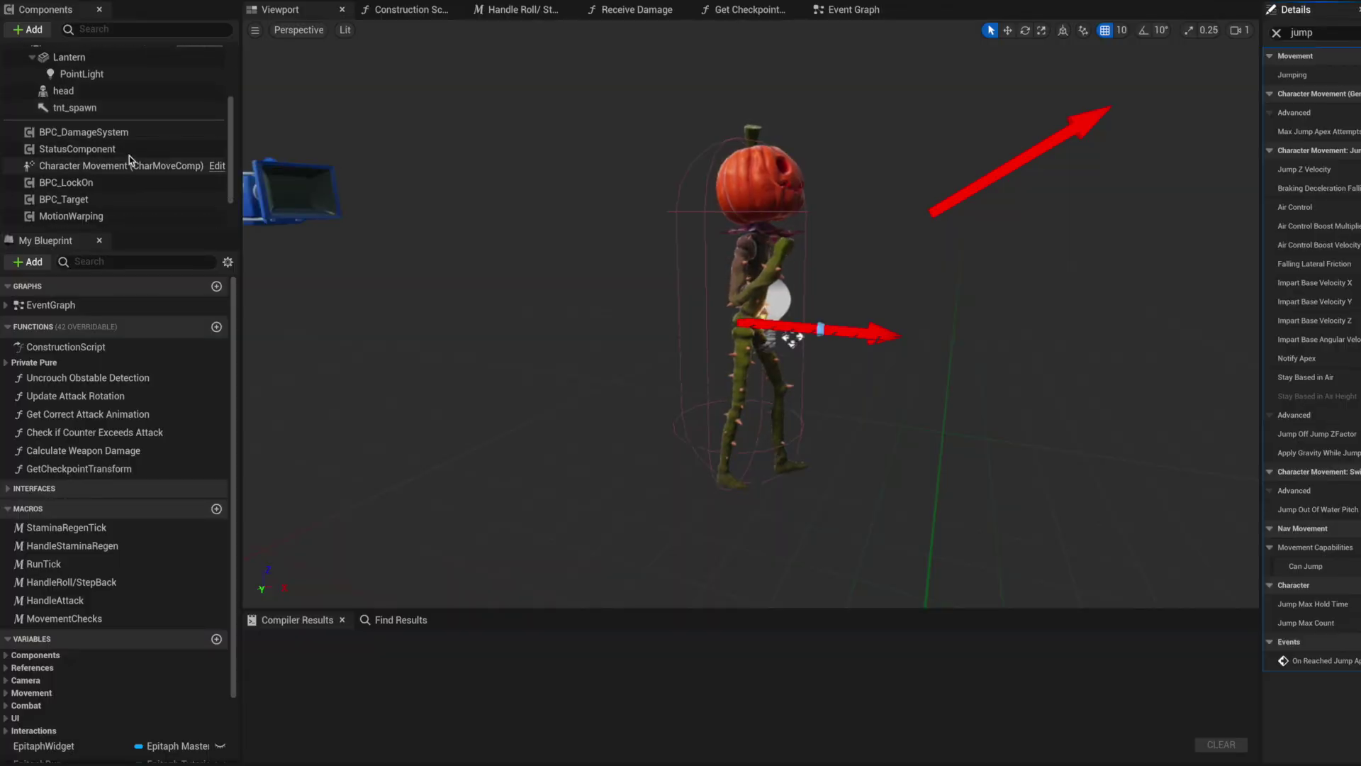
click(108, 163)
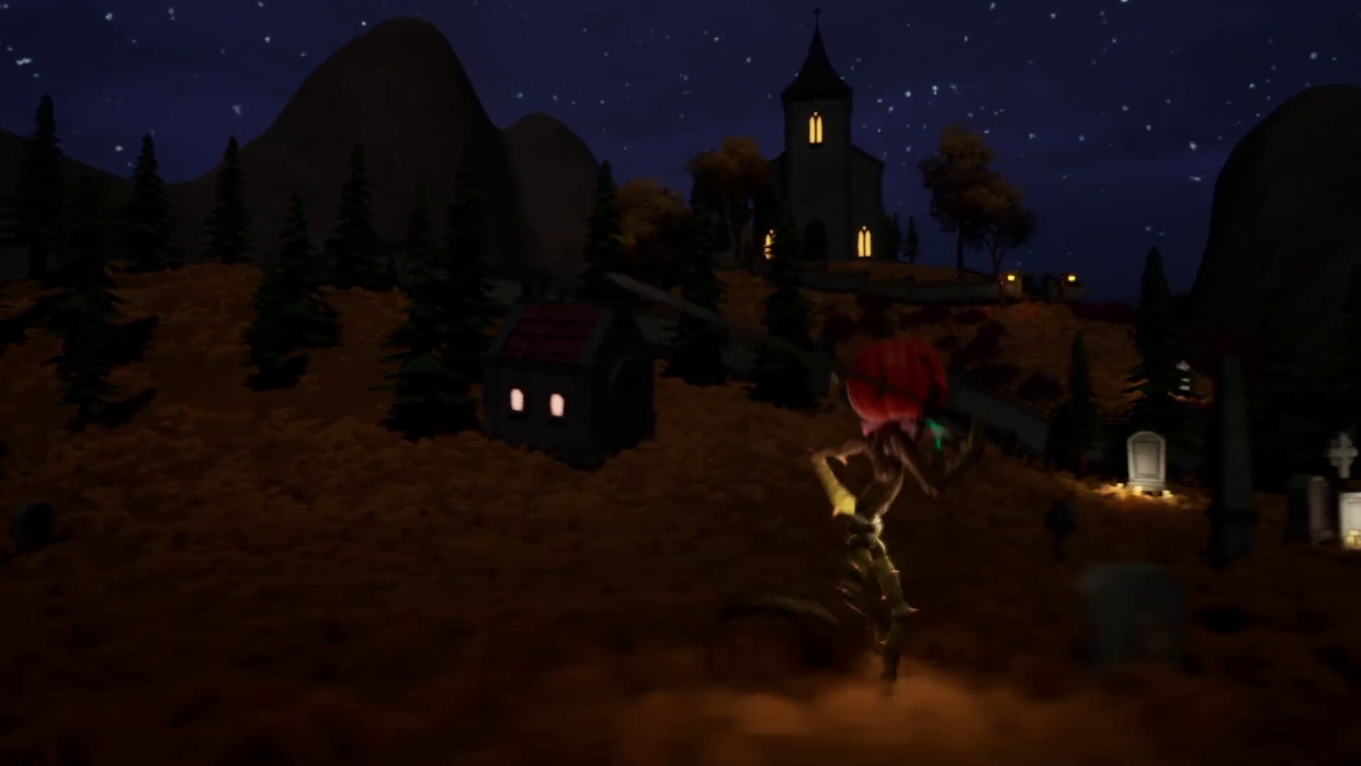
key(space)
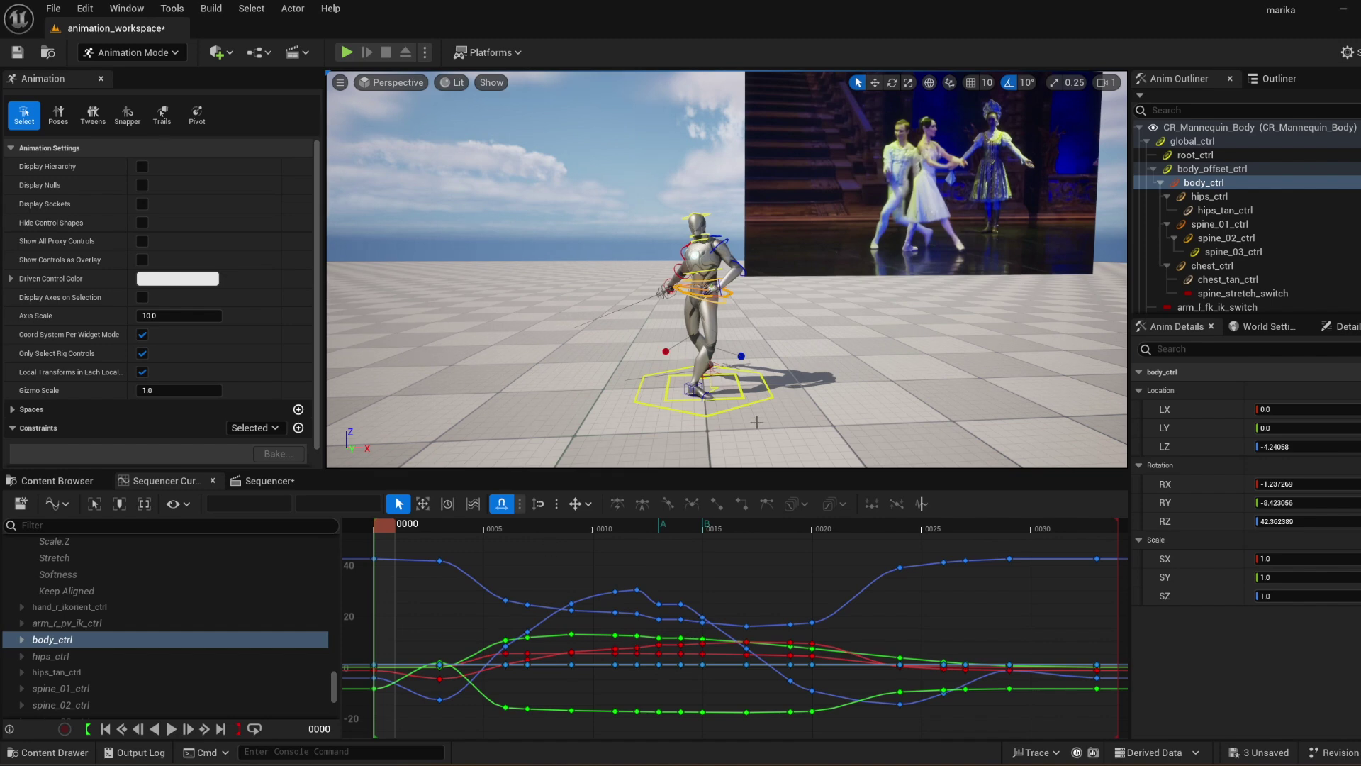
- Play the mannequin's idle jump animation and scrub the sequence to frame 15
key(space)
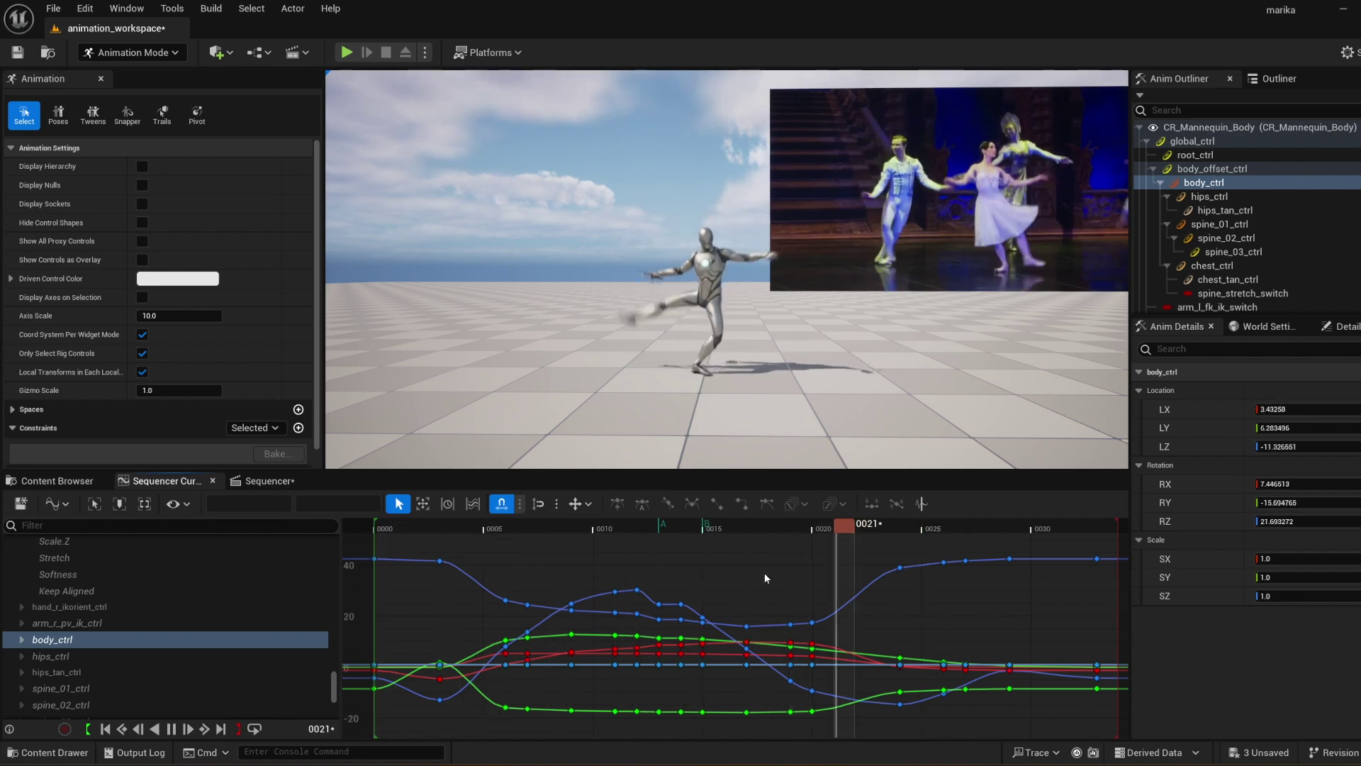
key(space)
drag(781, 533, 702, 591)
- Try to move the body_offset_ctrl control about 300 units along Y, and undo the move
alt+drag(774, 336, 429, 366)
click(750, 366)
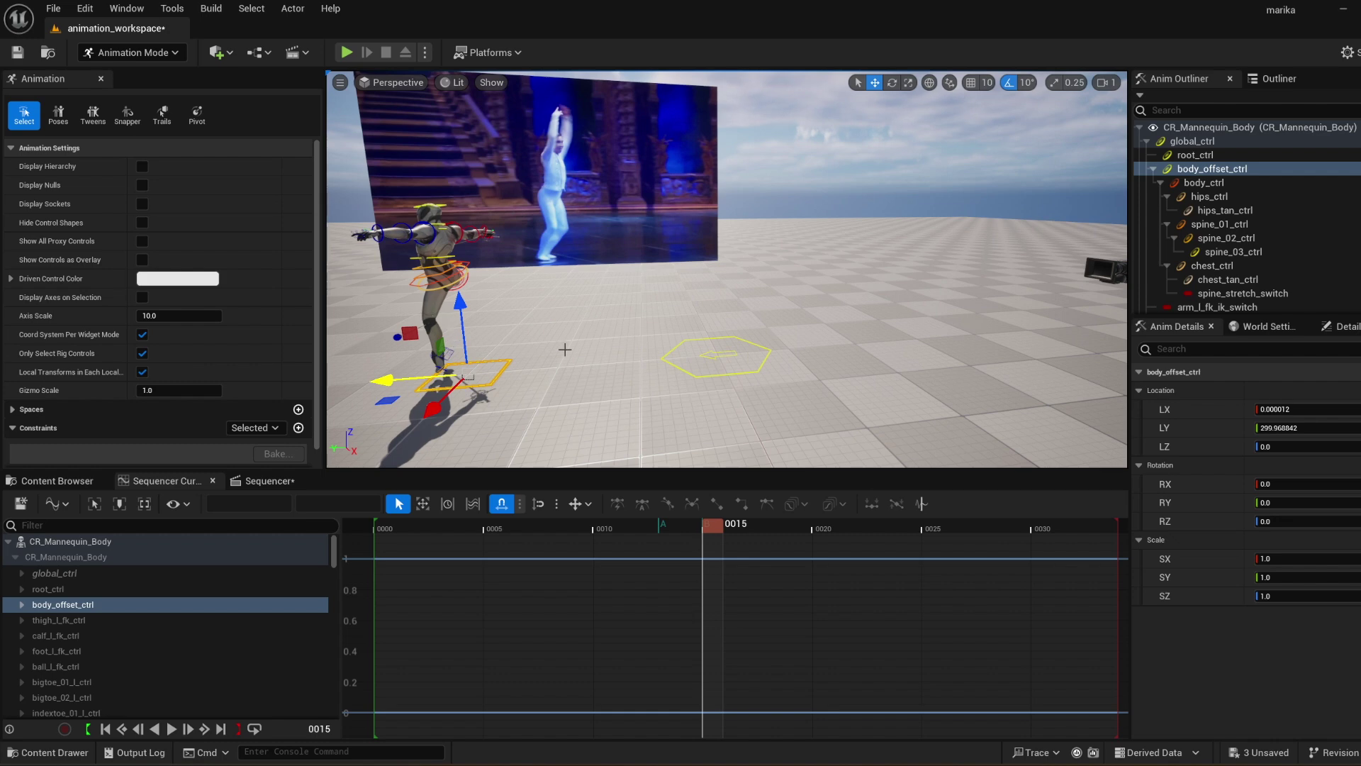
key(ctrl+z)
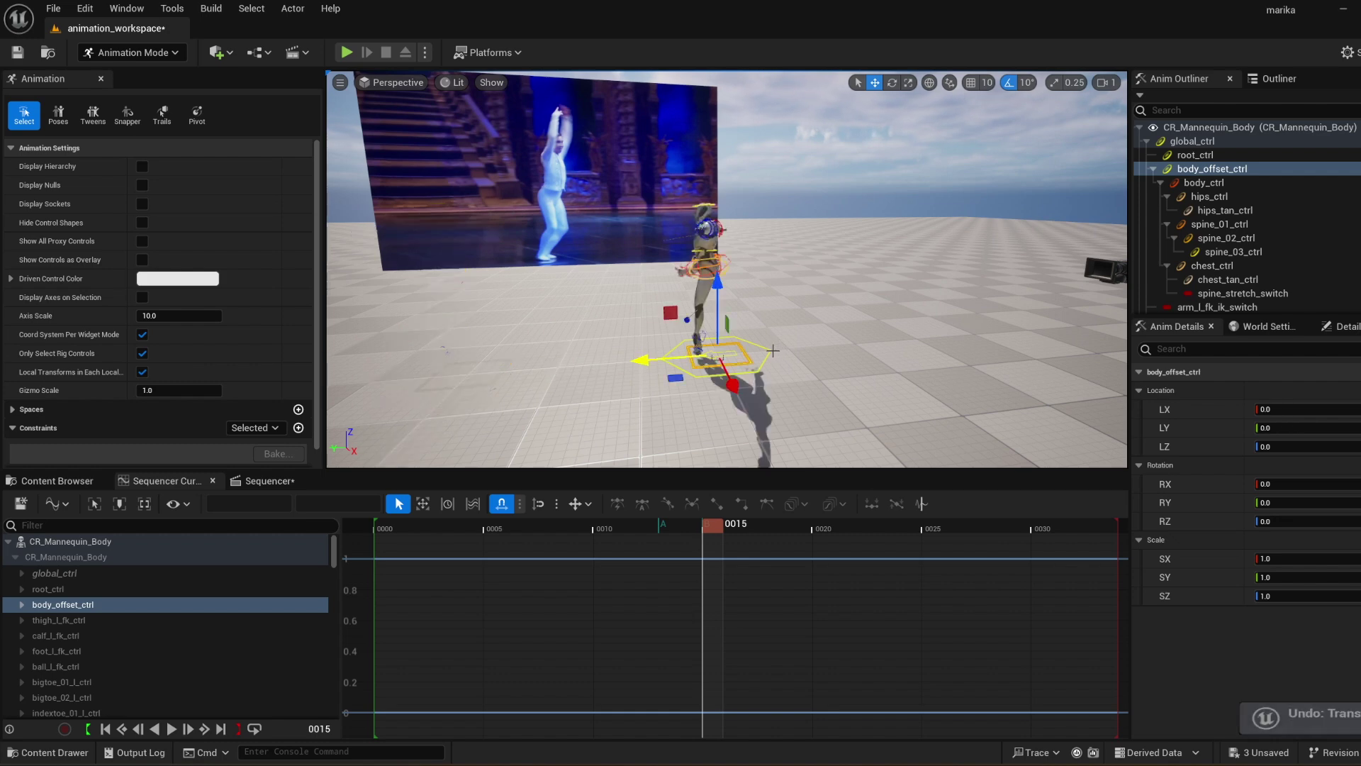
alt+drag(765, 359, 812, 357)
alt+drag(789, 227, 809, 231)
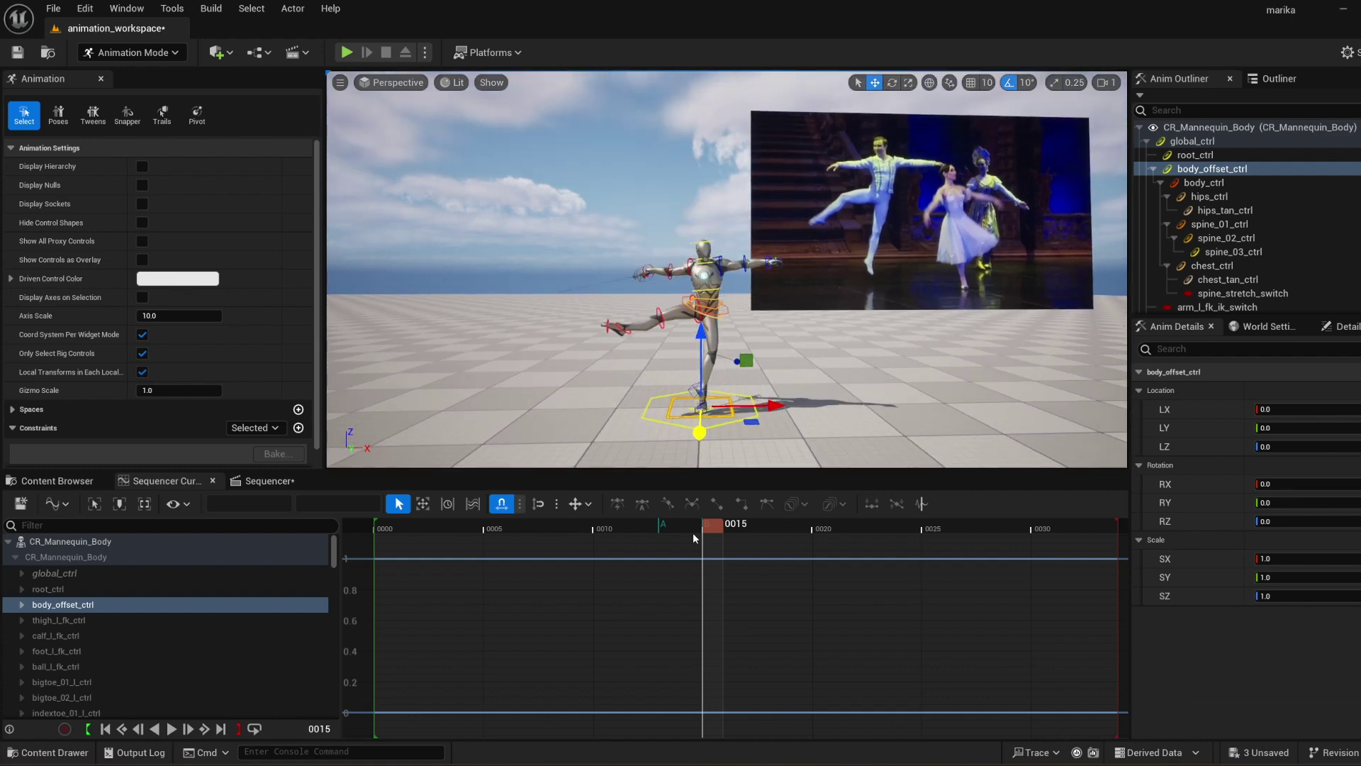
- Play the jump animation again and scrub to frame 12 to examine the airborne pose
key(space)
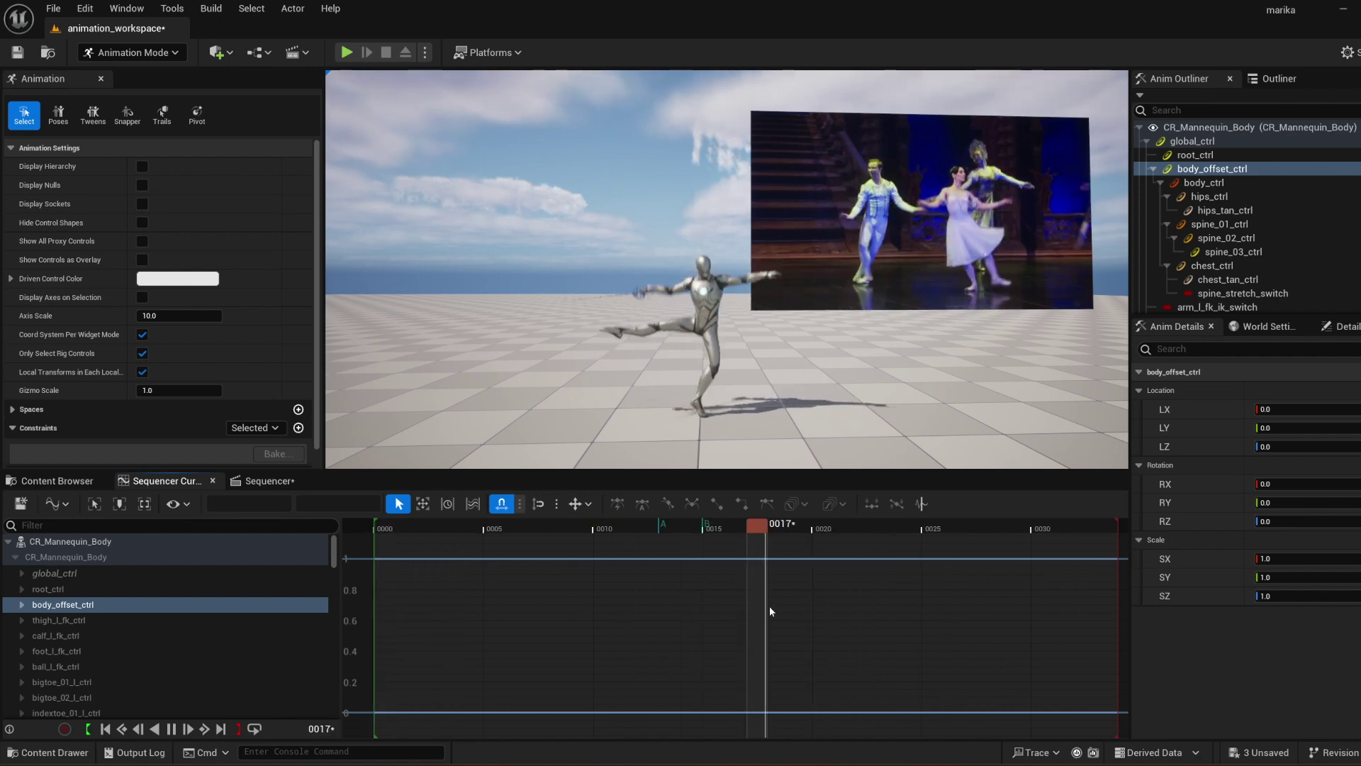
key(space)
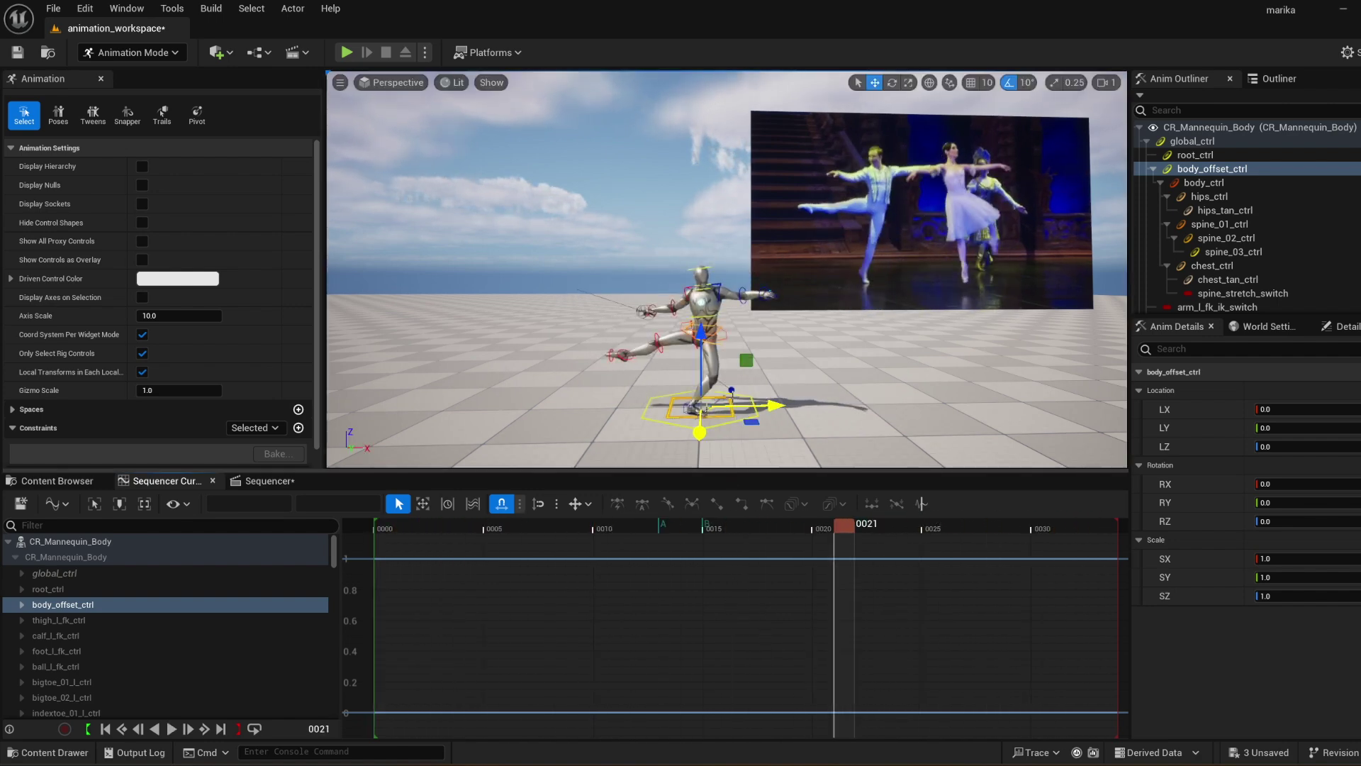
drag(624, 525, 665, 559)
drag(437, 574, 657, 563)
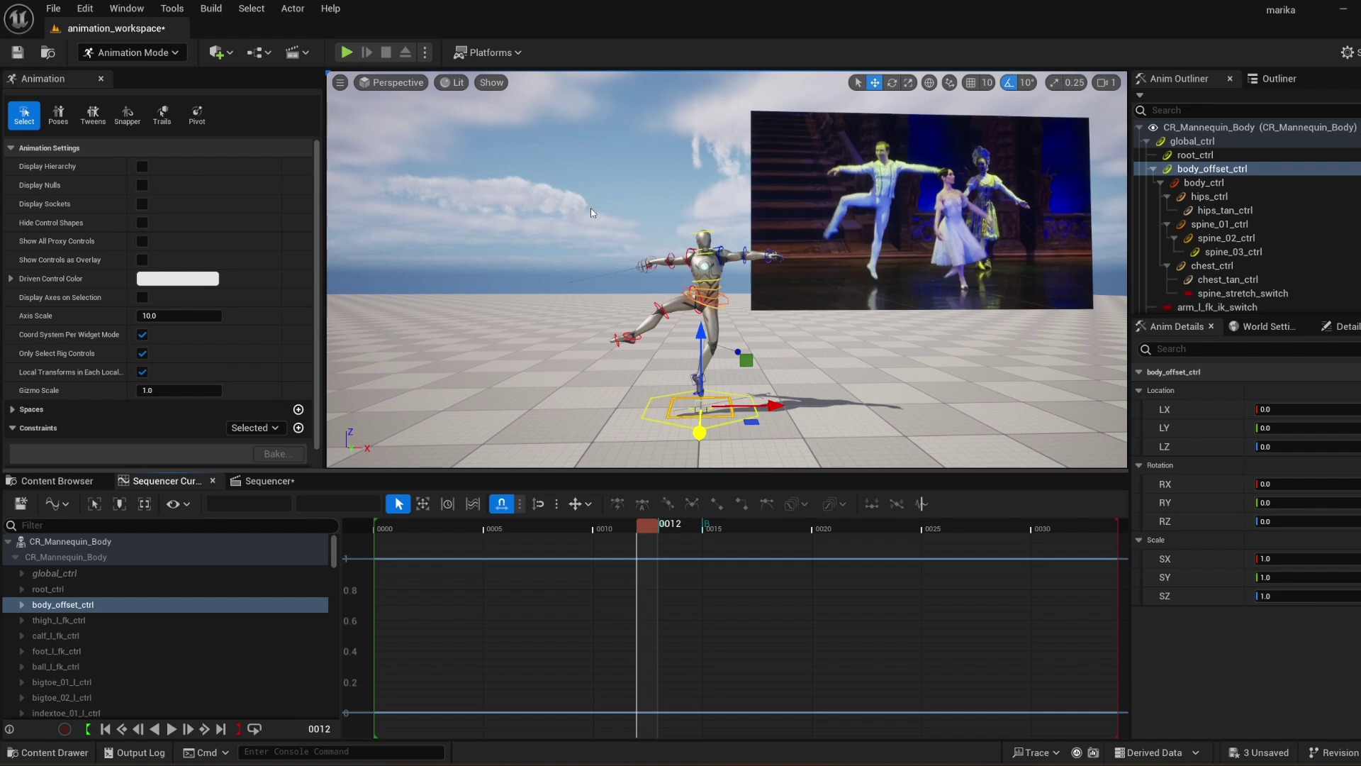
- Select all the mannequin's controls to show their curves, examine the poses at frames 12 to 14, and play the animation
ctrl+alt+drag(577, 208, 586, 190)
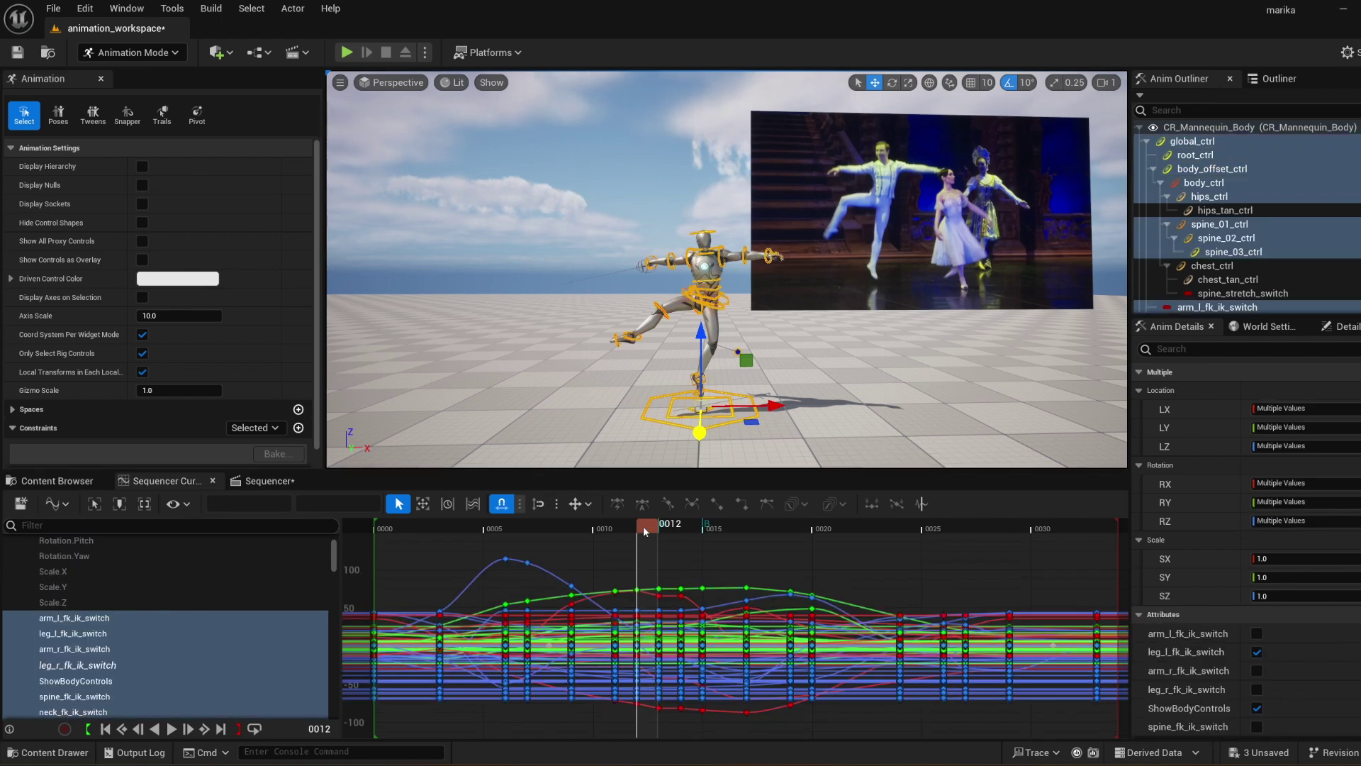
drag(672, 540, 700, 545)
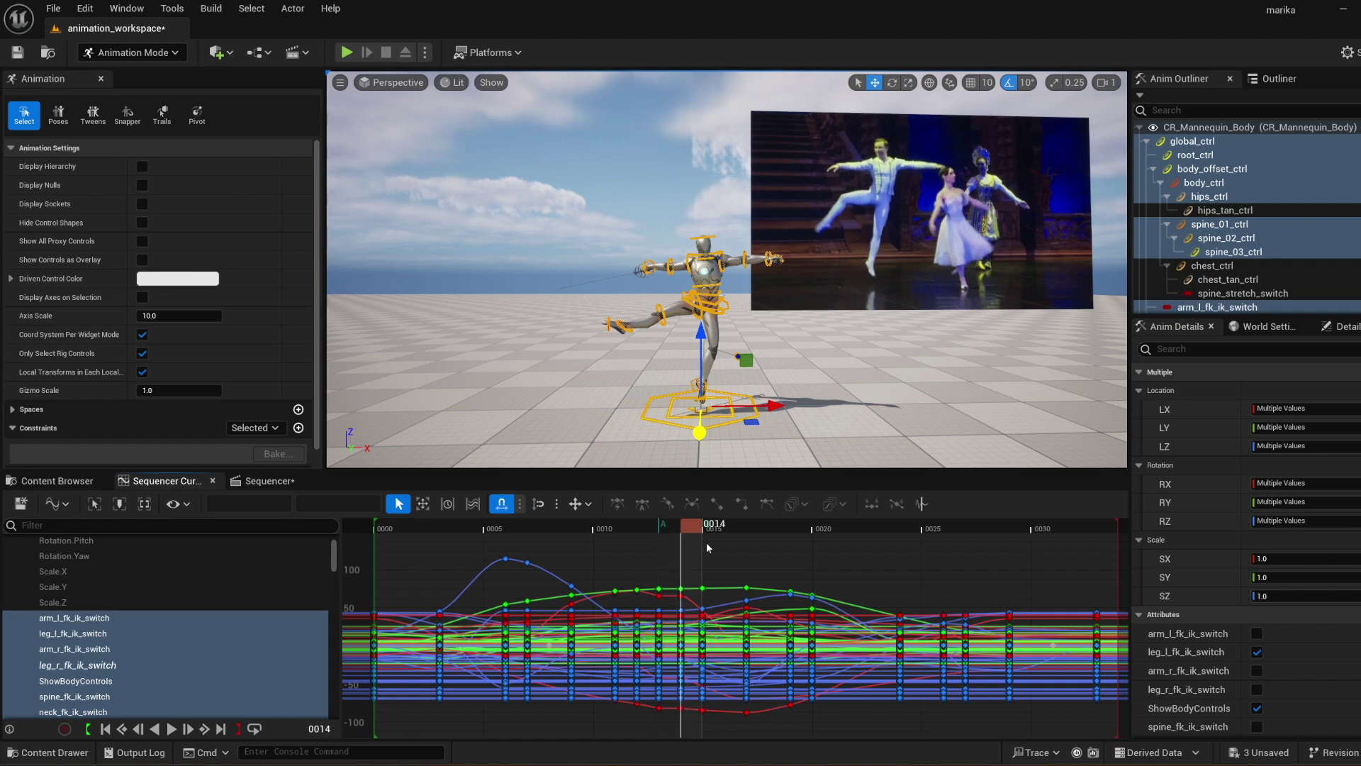
drag(685, 529, 674, 529)
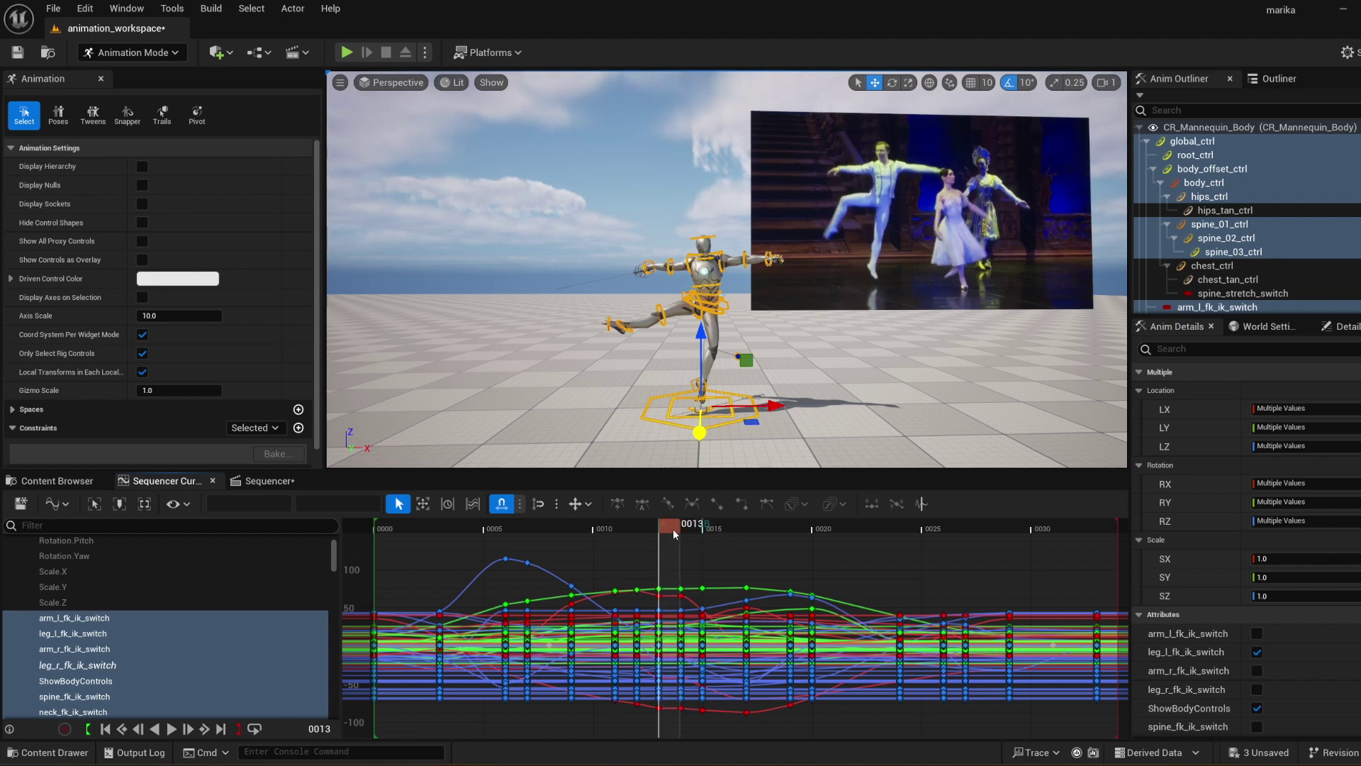
key(space)
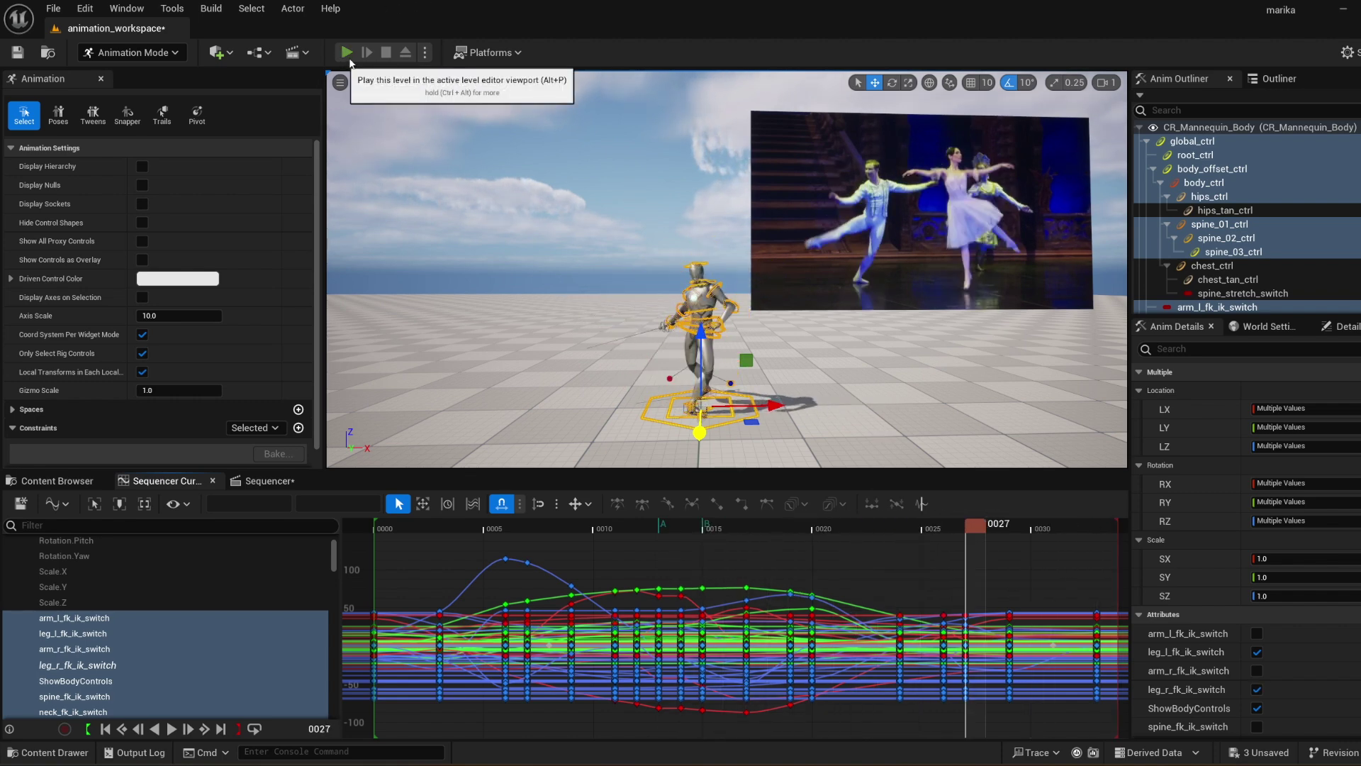
- Play the level in the editor to test the character's jump, and end the play session
click(347, 53)
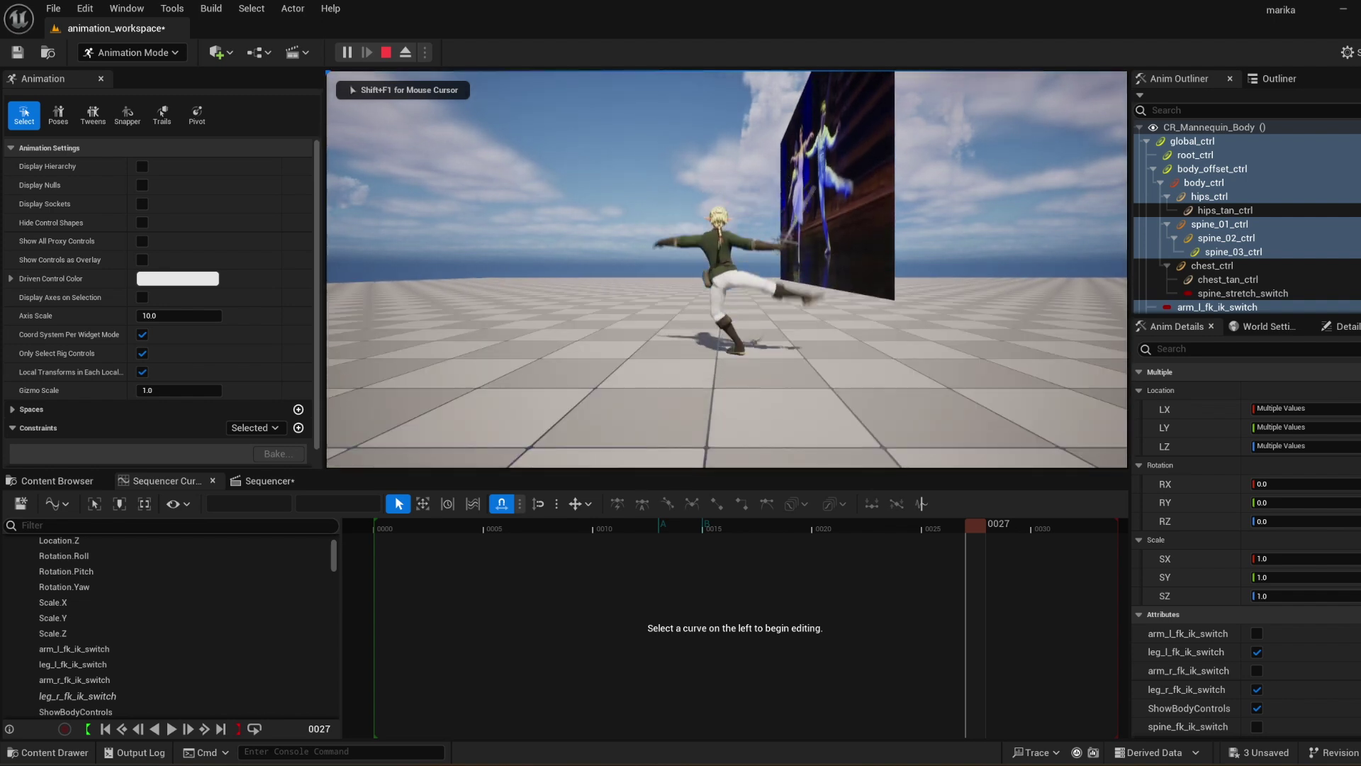
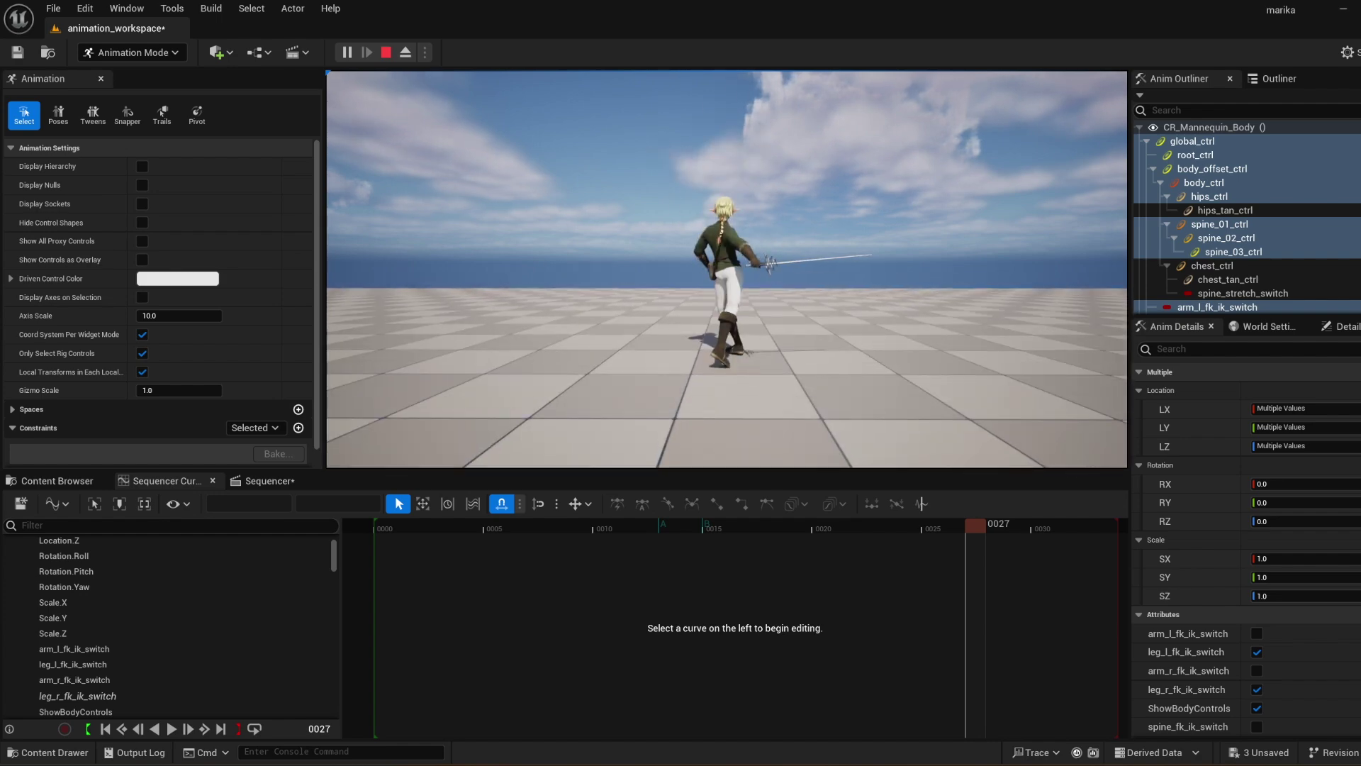
key(Escape)
key(alt+p)
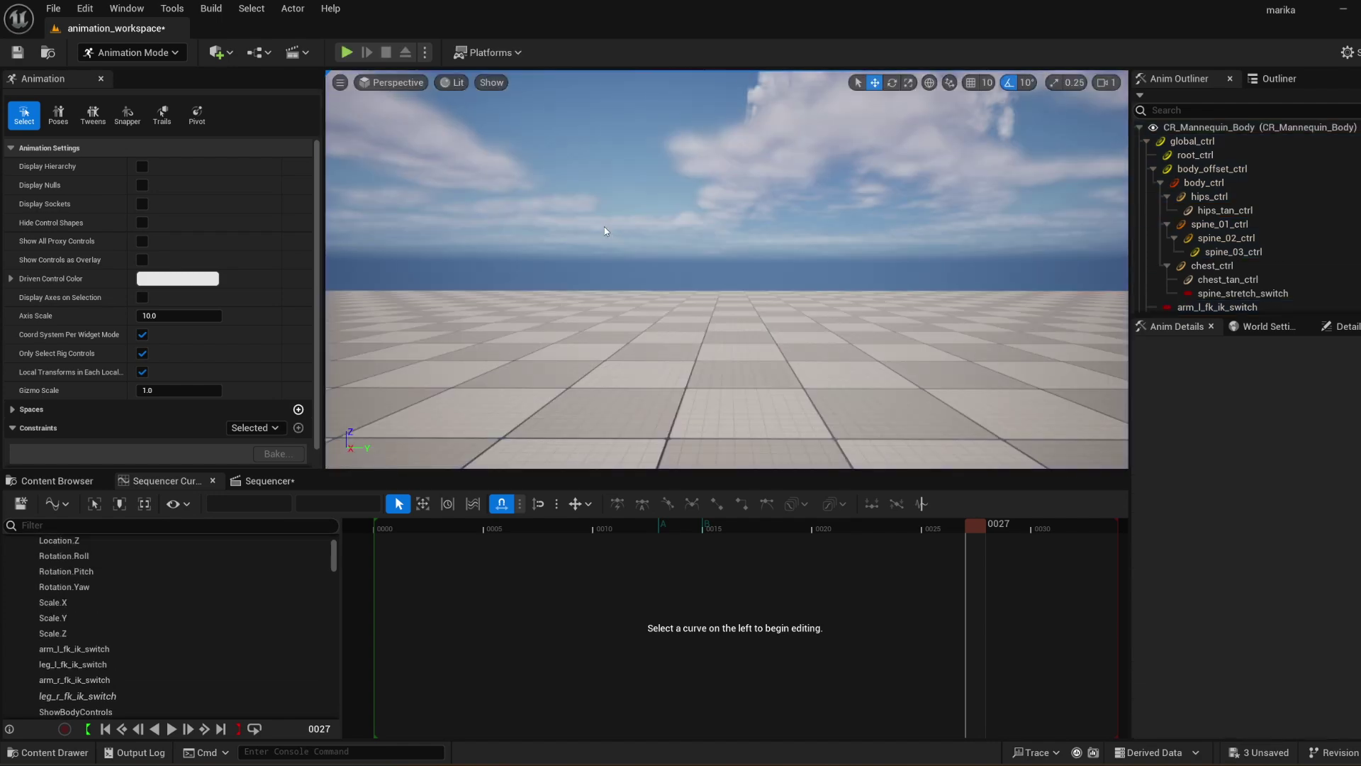
- Open the LS_jump_locomotion level sequence and select the controls stored in the A_blocking pose to show their animation curves
click(57, 481)
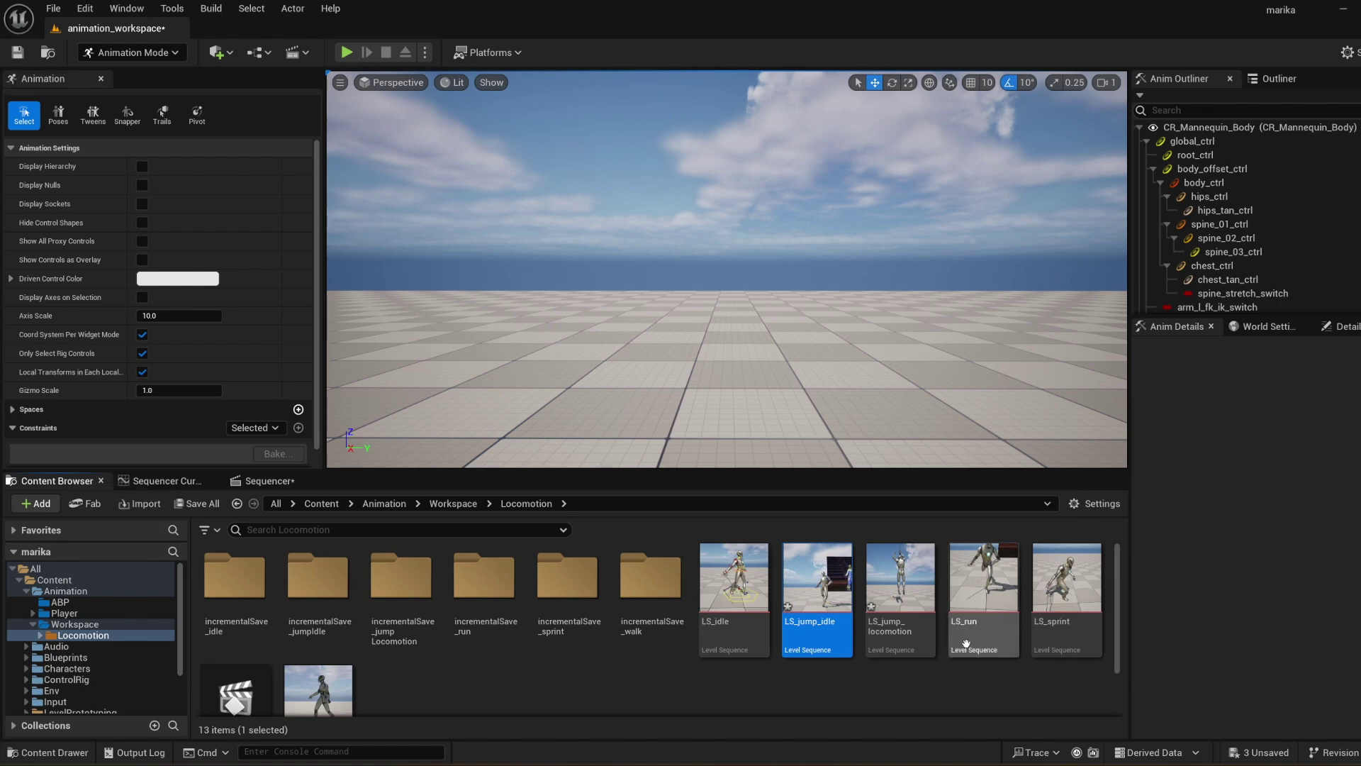
double_click(901, 610)
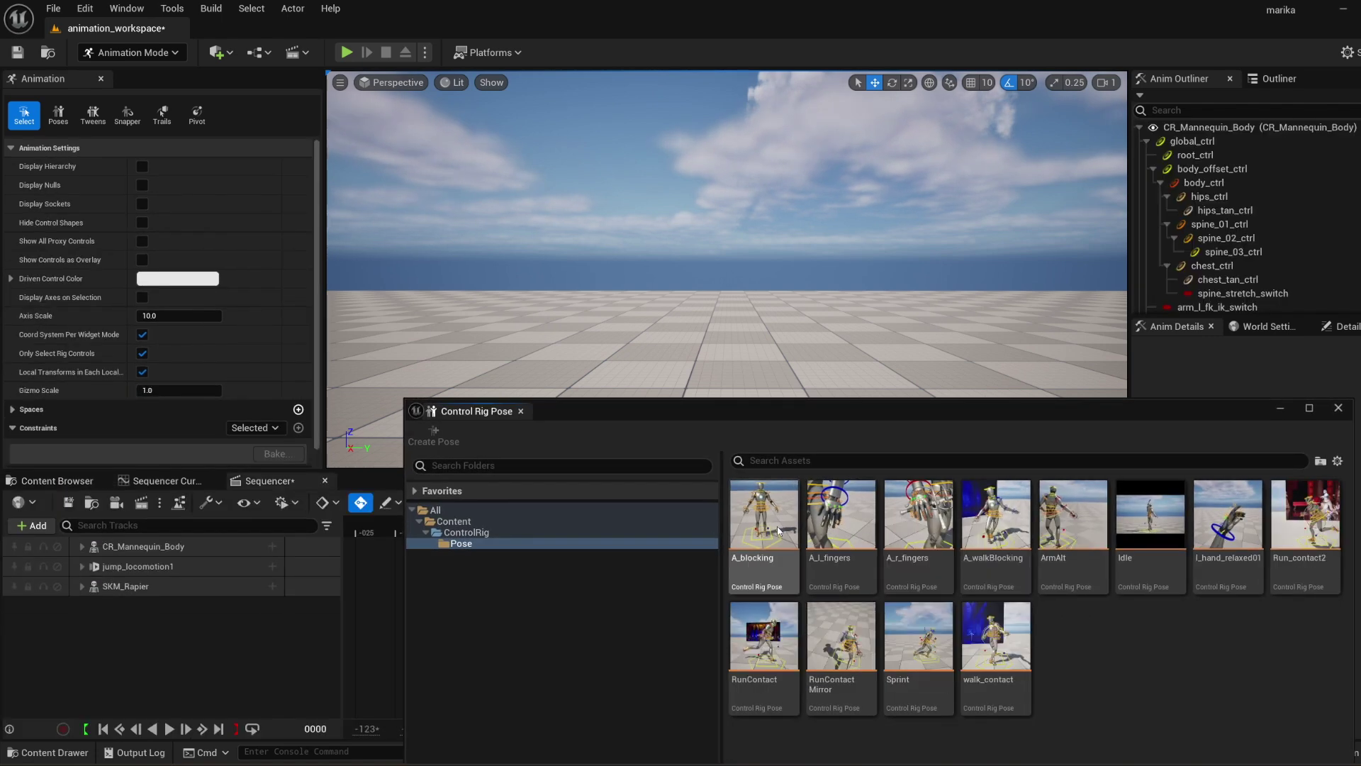
right_click(782, 533)
click(816, 661)
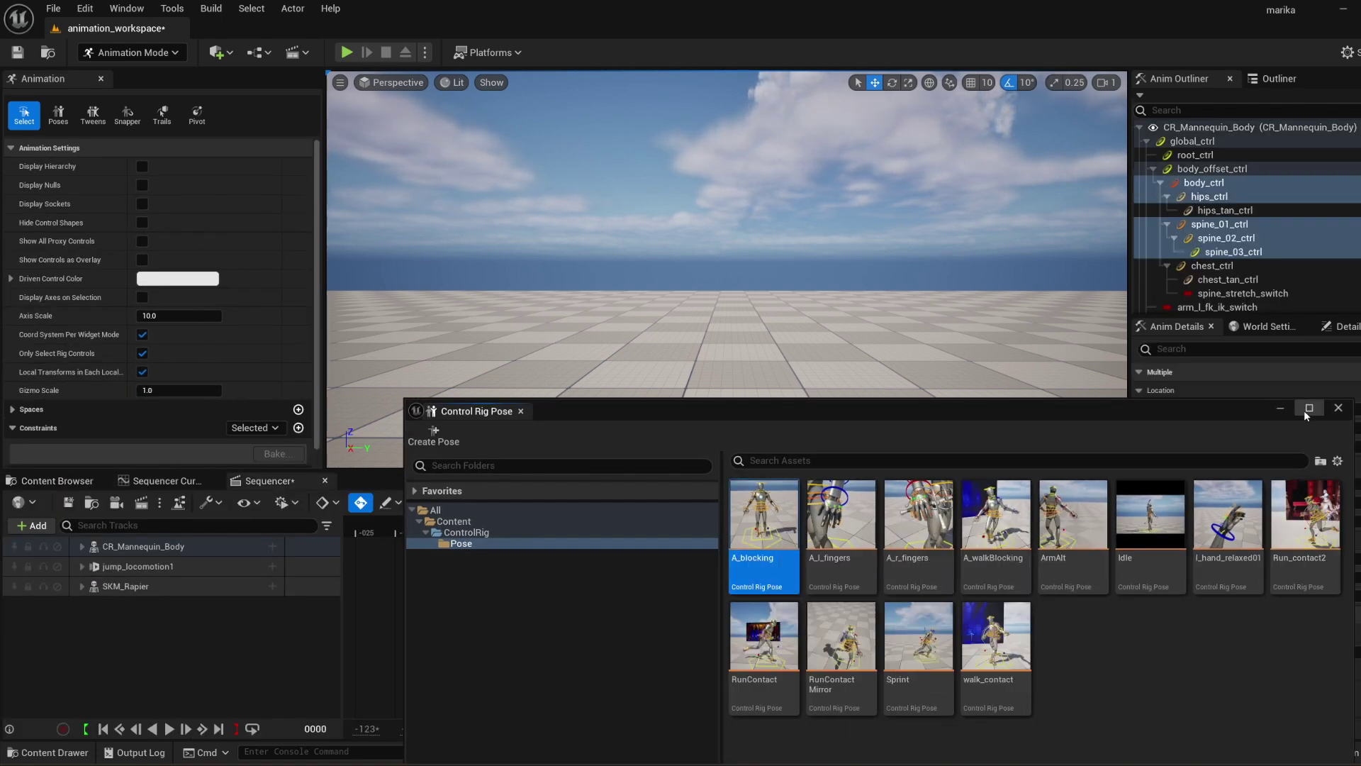
click(1339, 407)
click(154, 482)
- Play the locomotion jump from the start and compare its airborne poses at the A and B marks, frames 12 and 23
drag(447, 527, 539, 527)
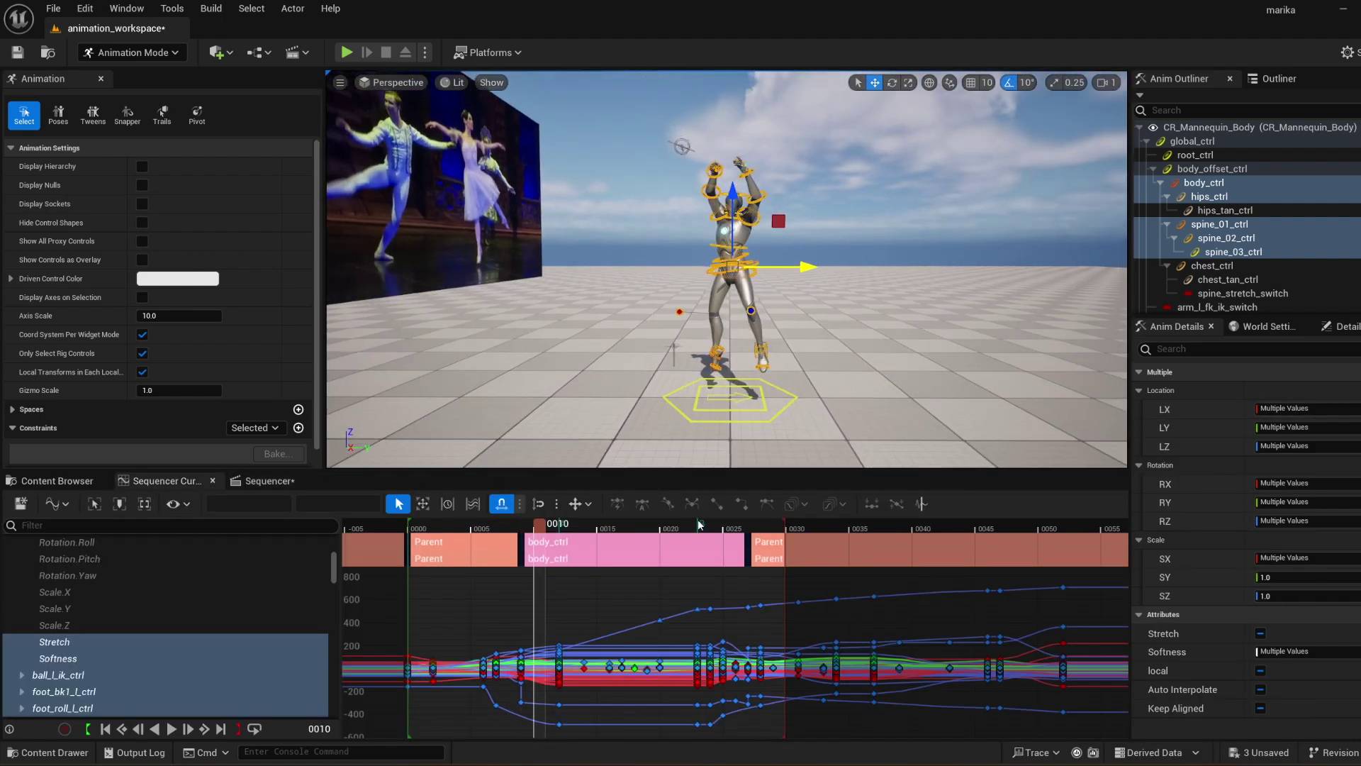
drag(539, 525, 421, 563)
key(space)
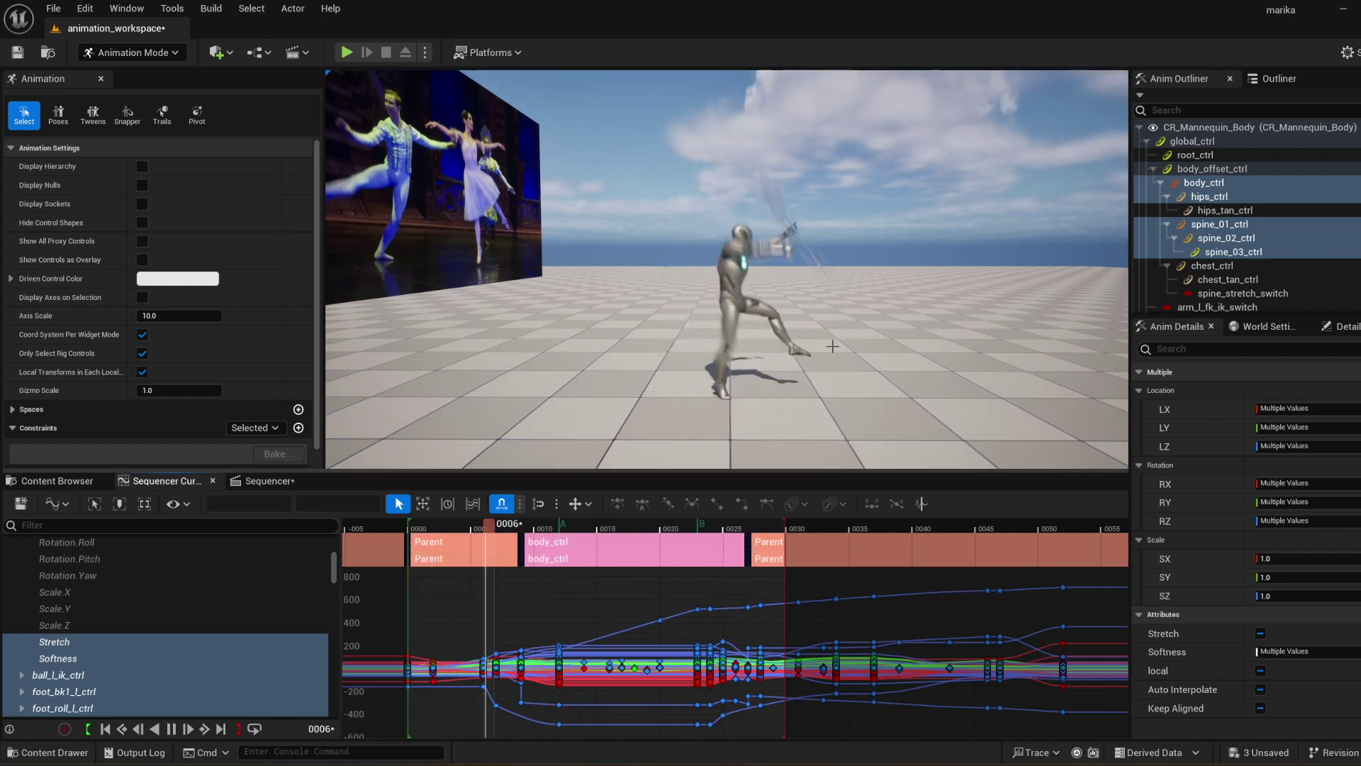
drag(589, 528, 567, 530)
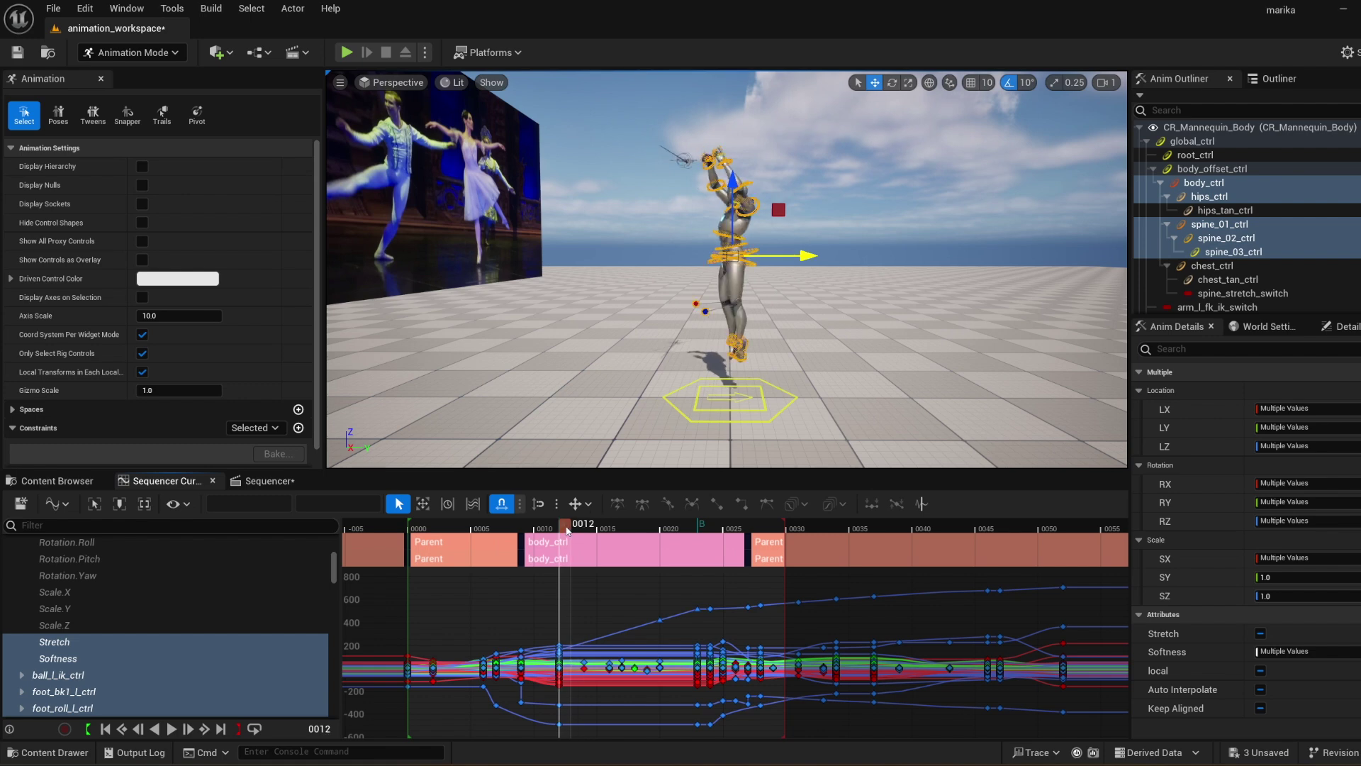
click(705, 527)
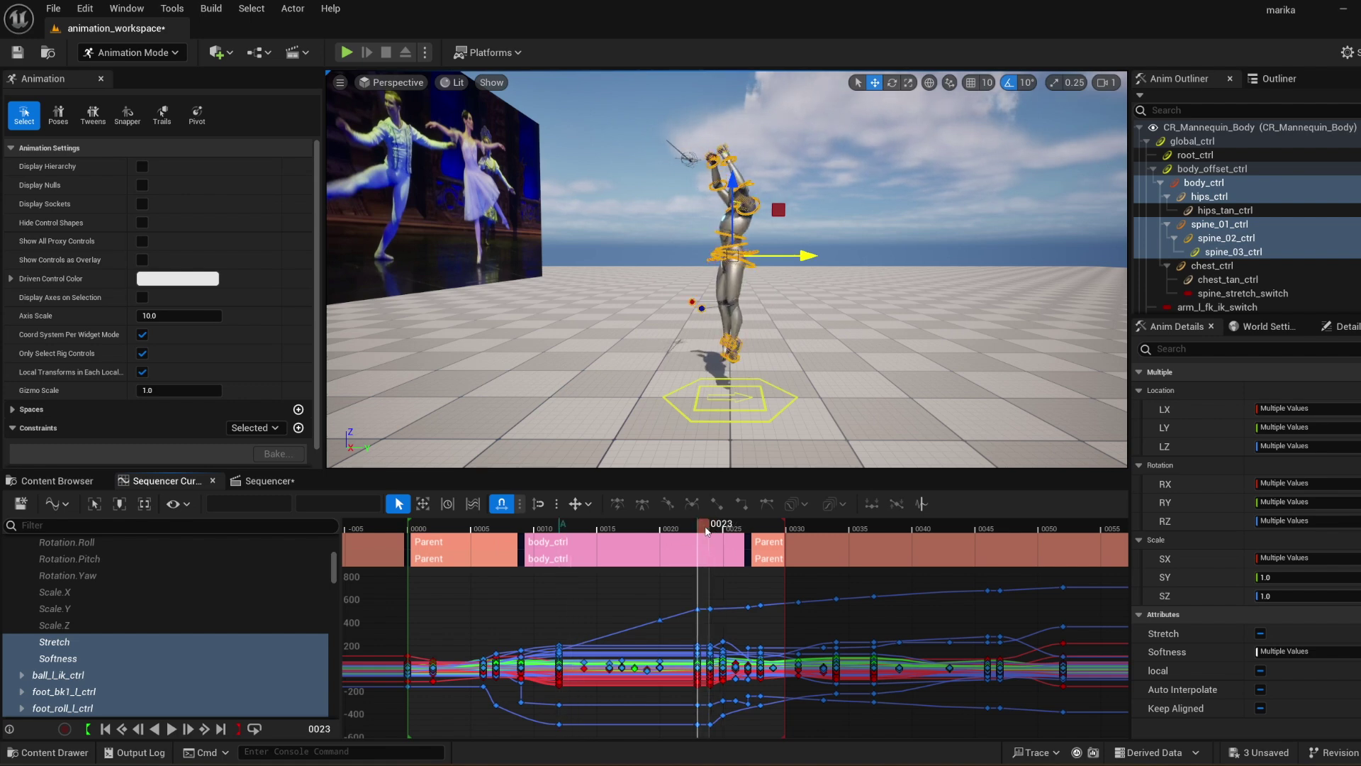
click(569, 529)
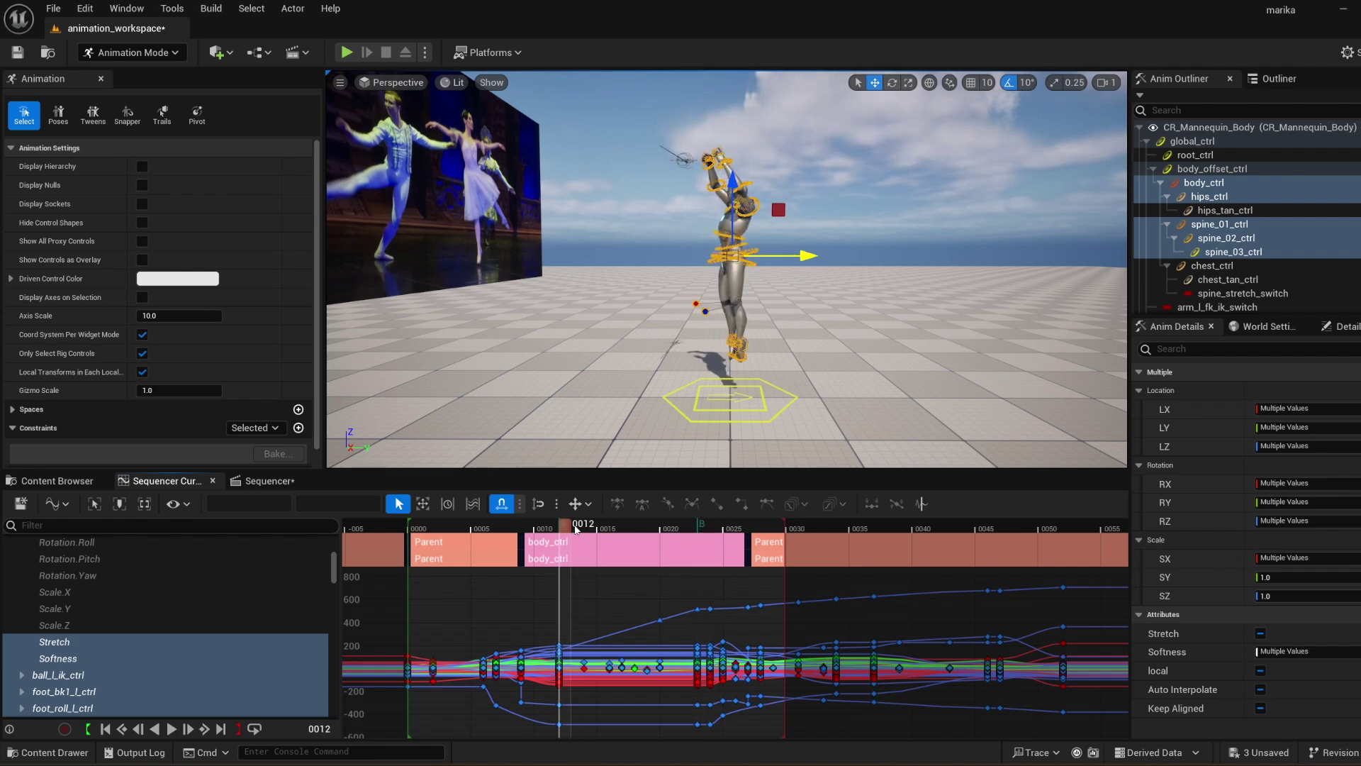
click(708, 528)
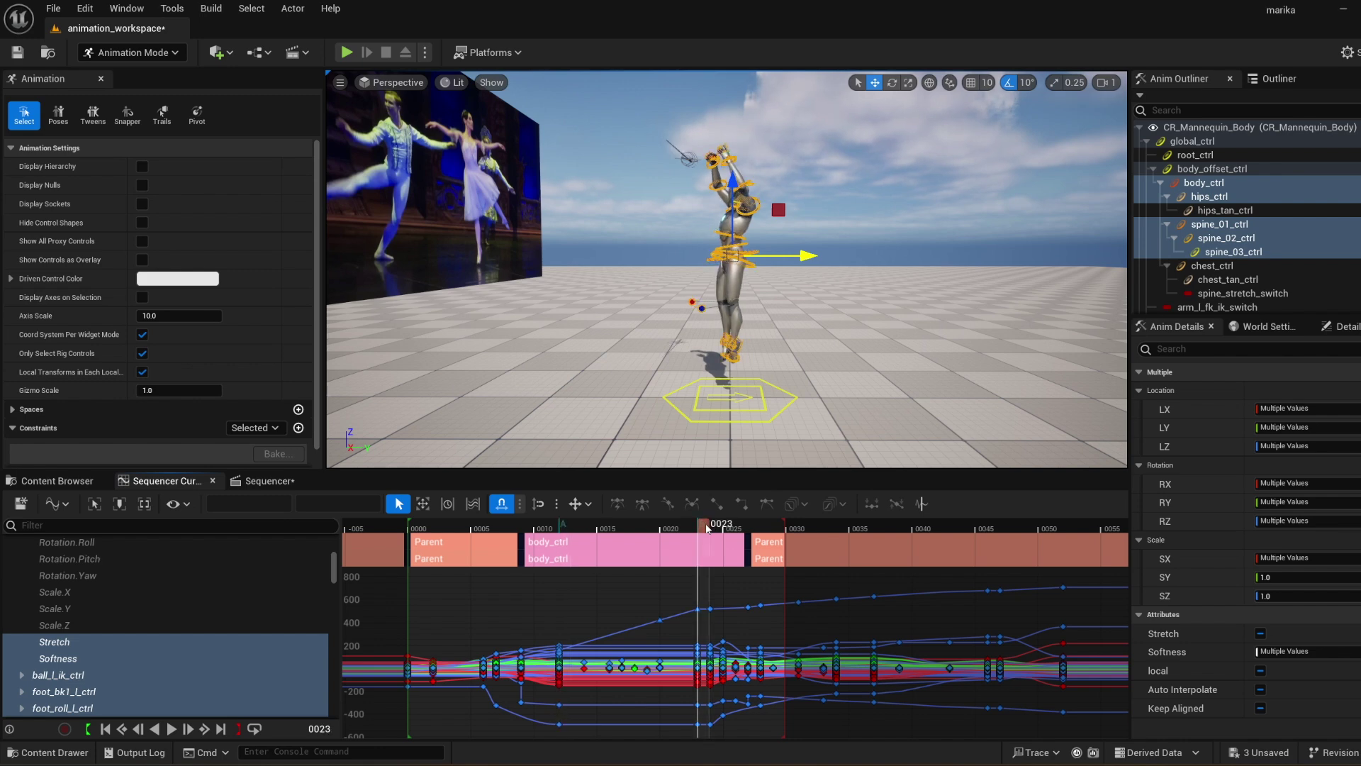
- Orbit to the opposite side of the mannequin and examine the landing from frame 29 through frame 46
alt+drag(851, 335, 895, 342)
mouse_move(708, 530)
mouse_down()
mouse_move(787, 531)
mouse_move(710, 532)
mouse_up()
click(774, 529)
alt+drag(869, 414, 856, 416)
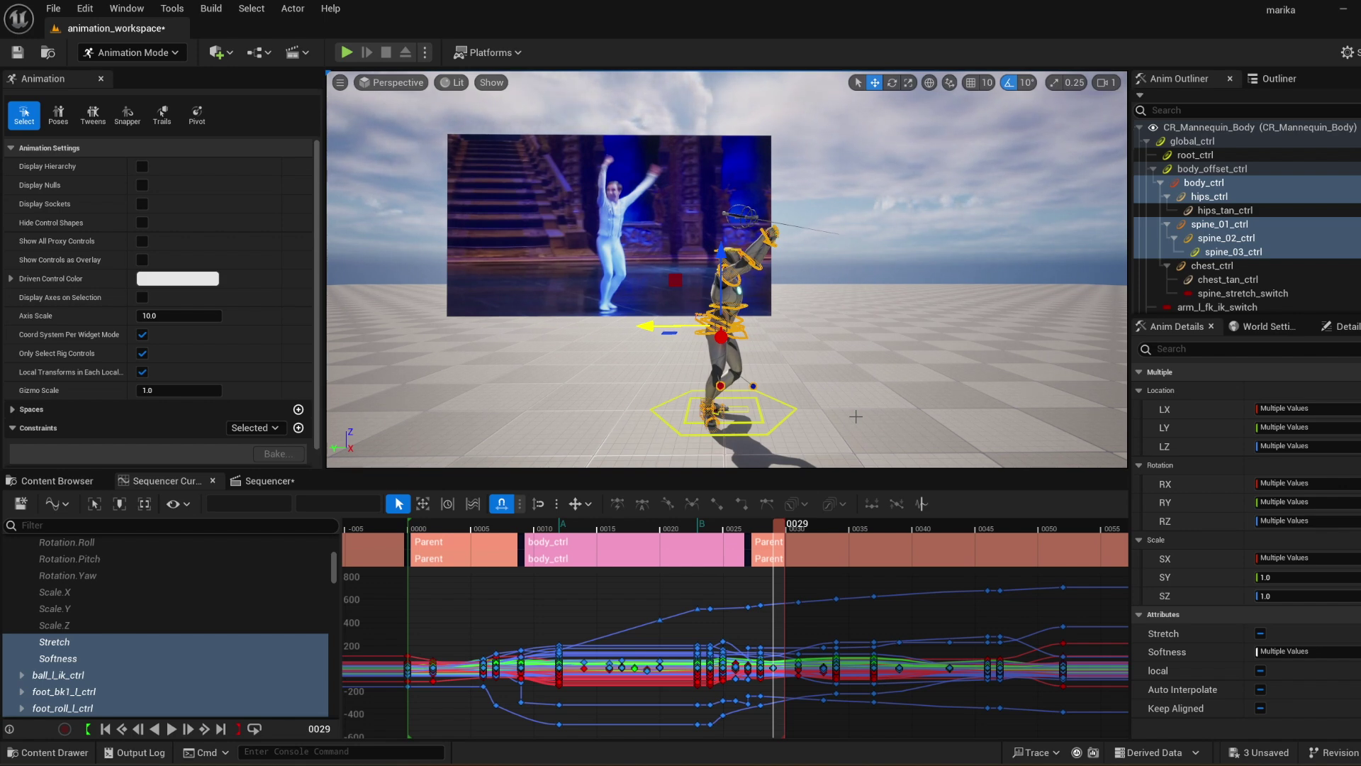
drag(778, 534, 994, 553)
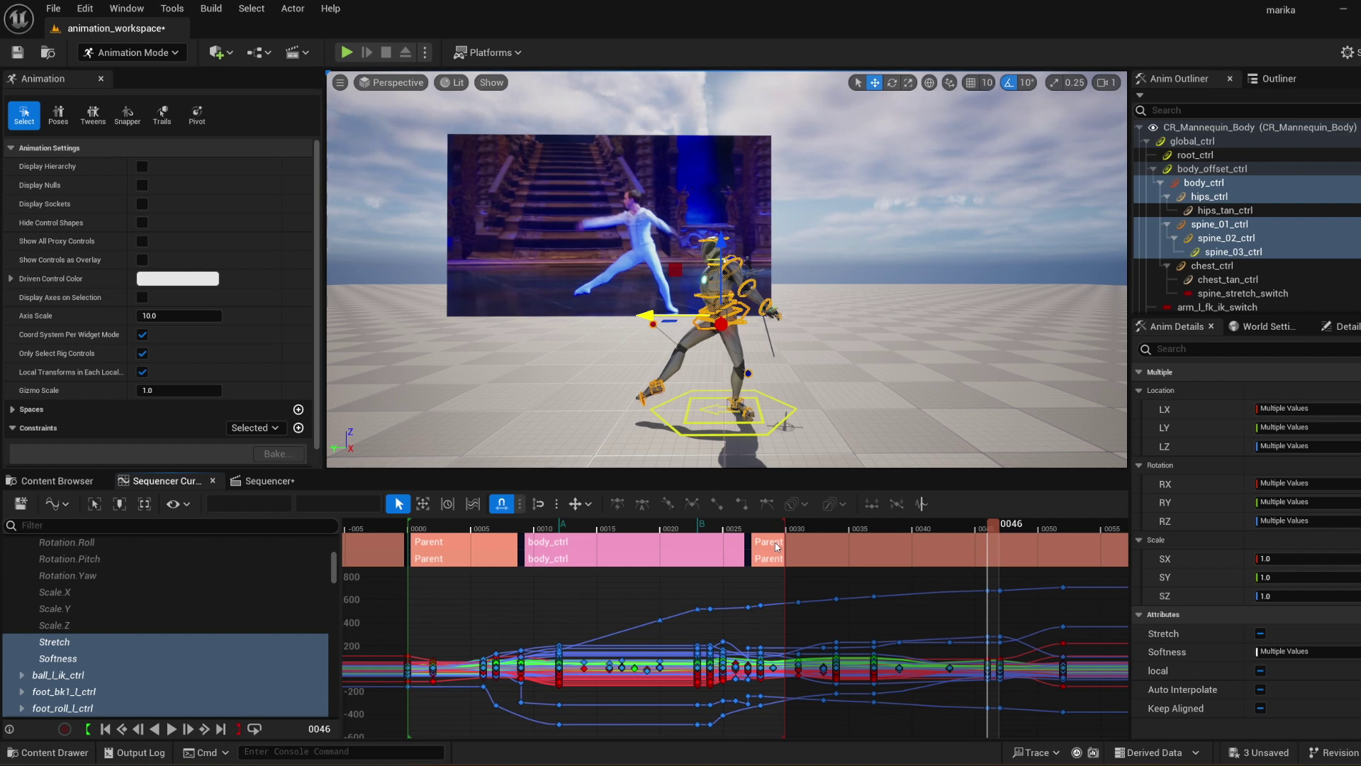
- Compare the poses at frames 23, 46, 33 and 29, and scrub the sequence back to frame 21
click(711, 530)
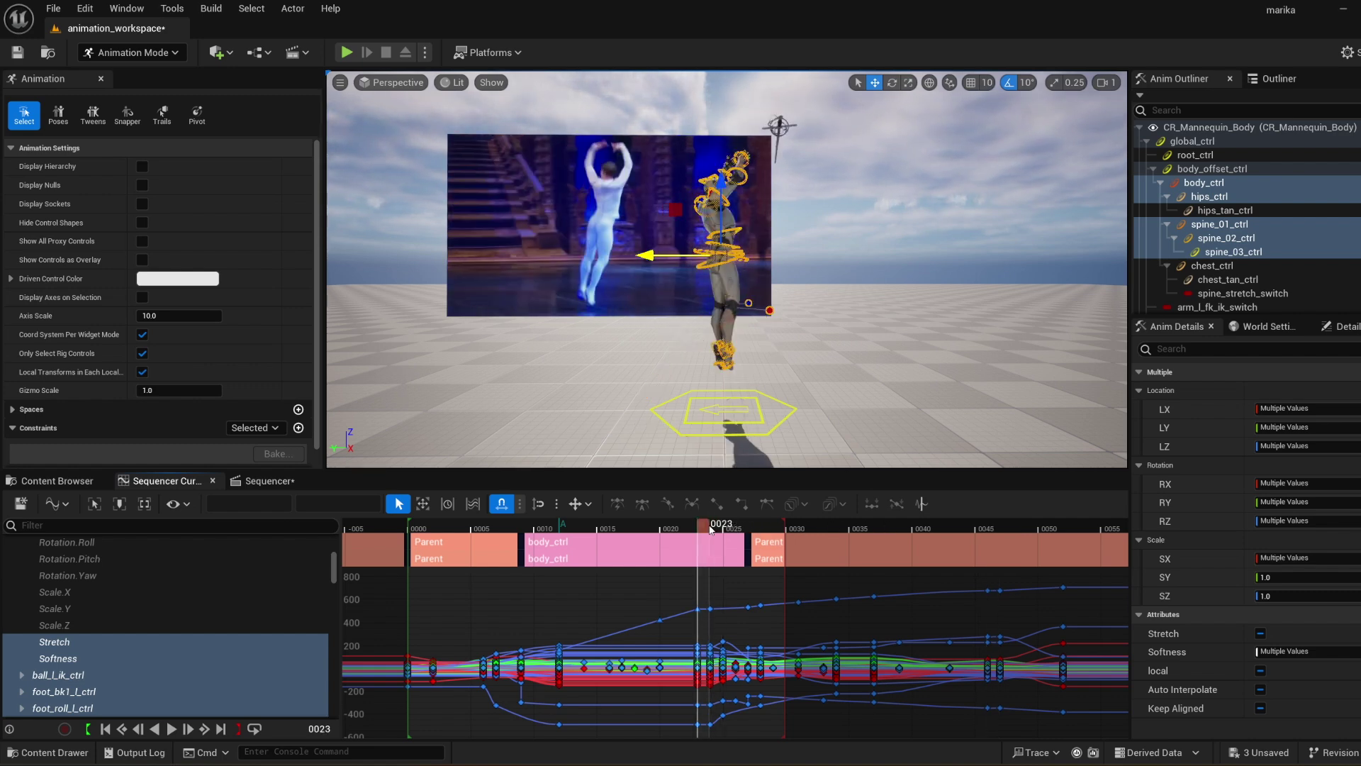
click(993, 530)
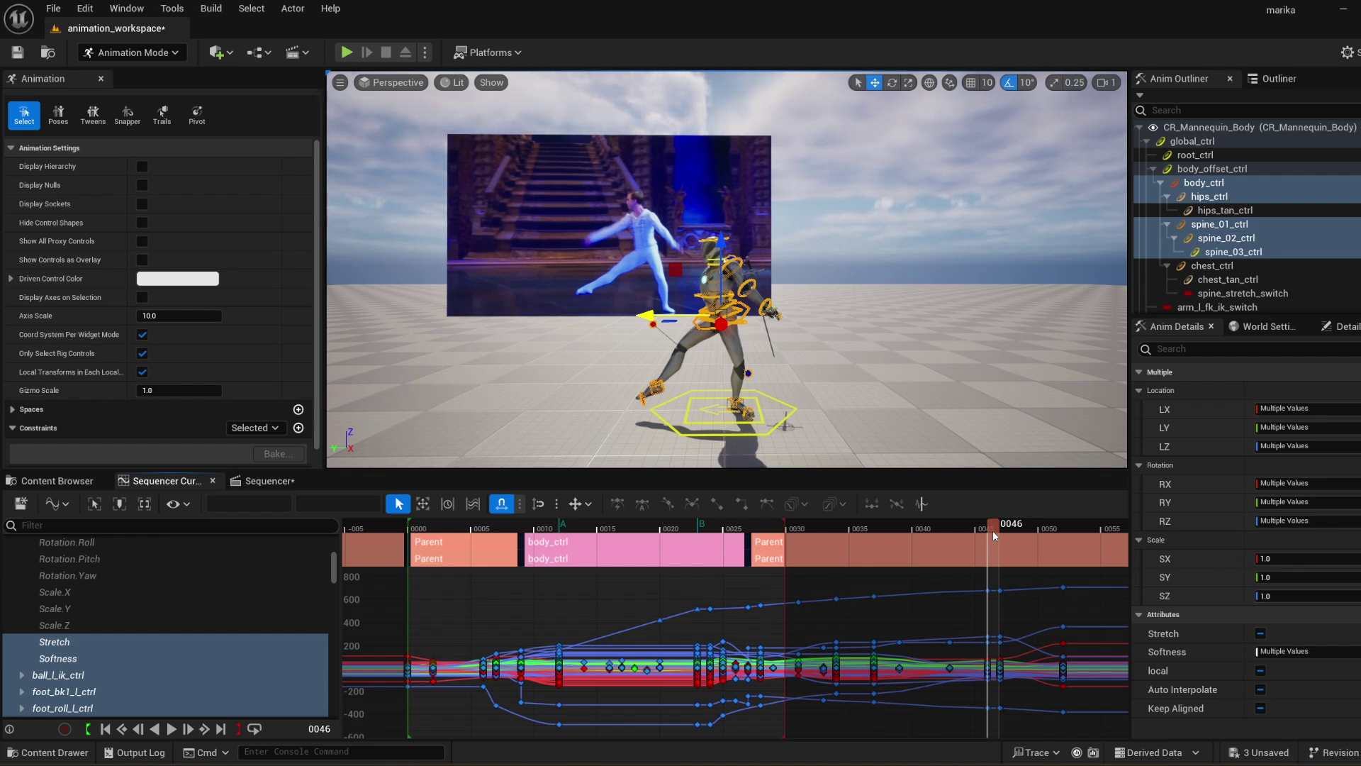
drag(993, 525, 826, 578)
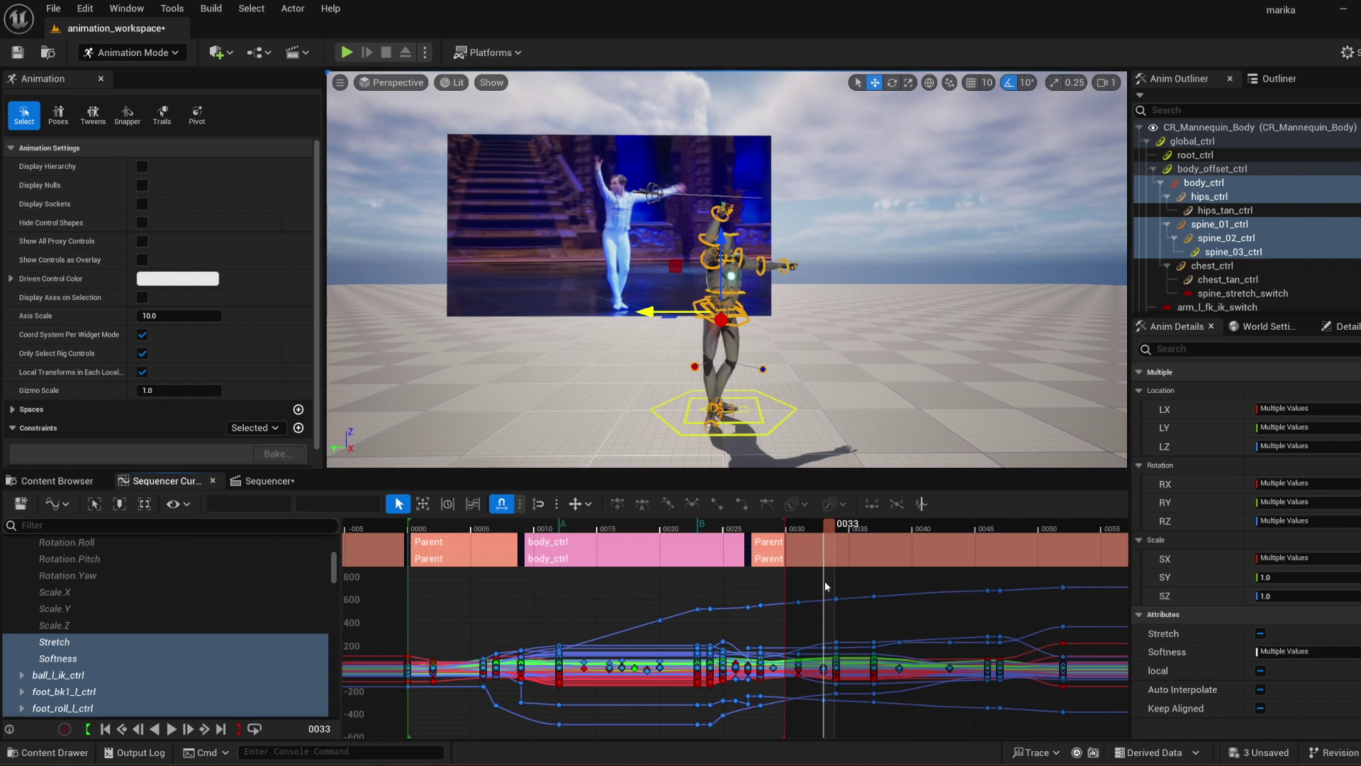
drag(819, 572, 782, 545)
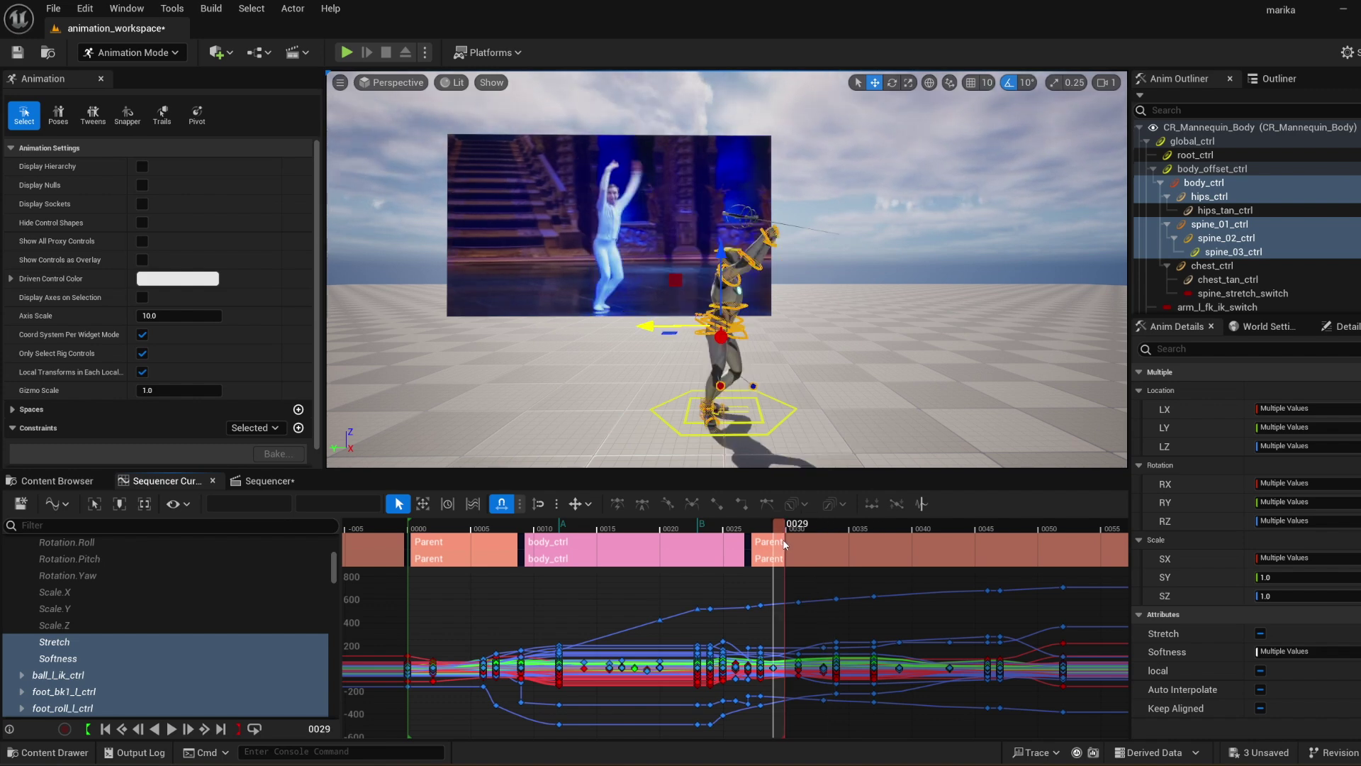
mouse_move(778, 529)
mouse_down()
mouse_move(716, 530)
mouse_move(780, 540)
mouse_up()
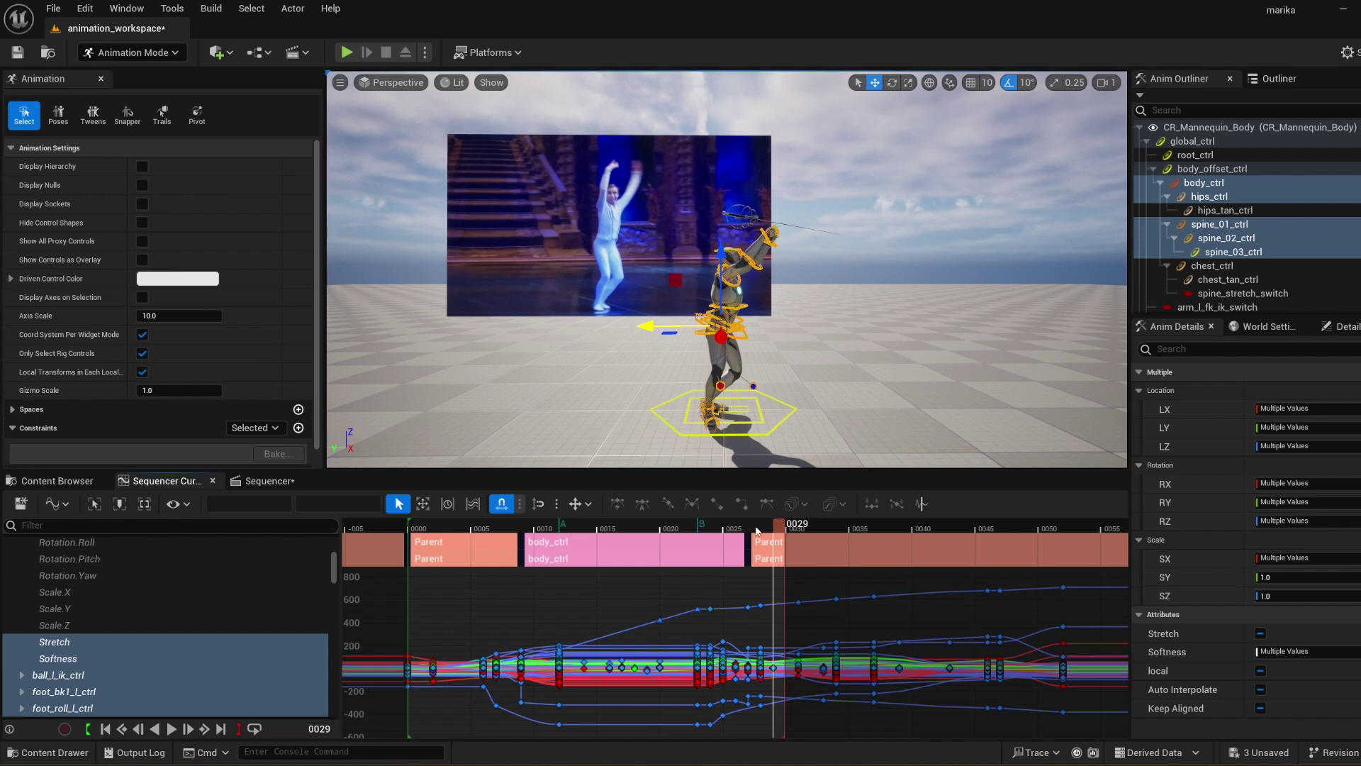
drag(778, 526, 672, 531)
- Start playing the level in the editor viewport to test the locomotion jump
click(346, 52)
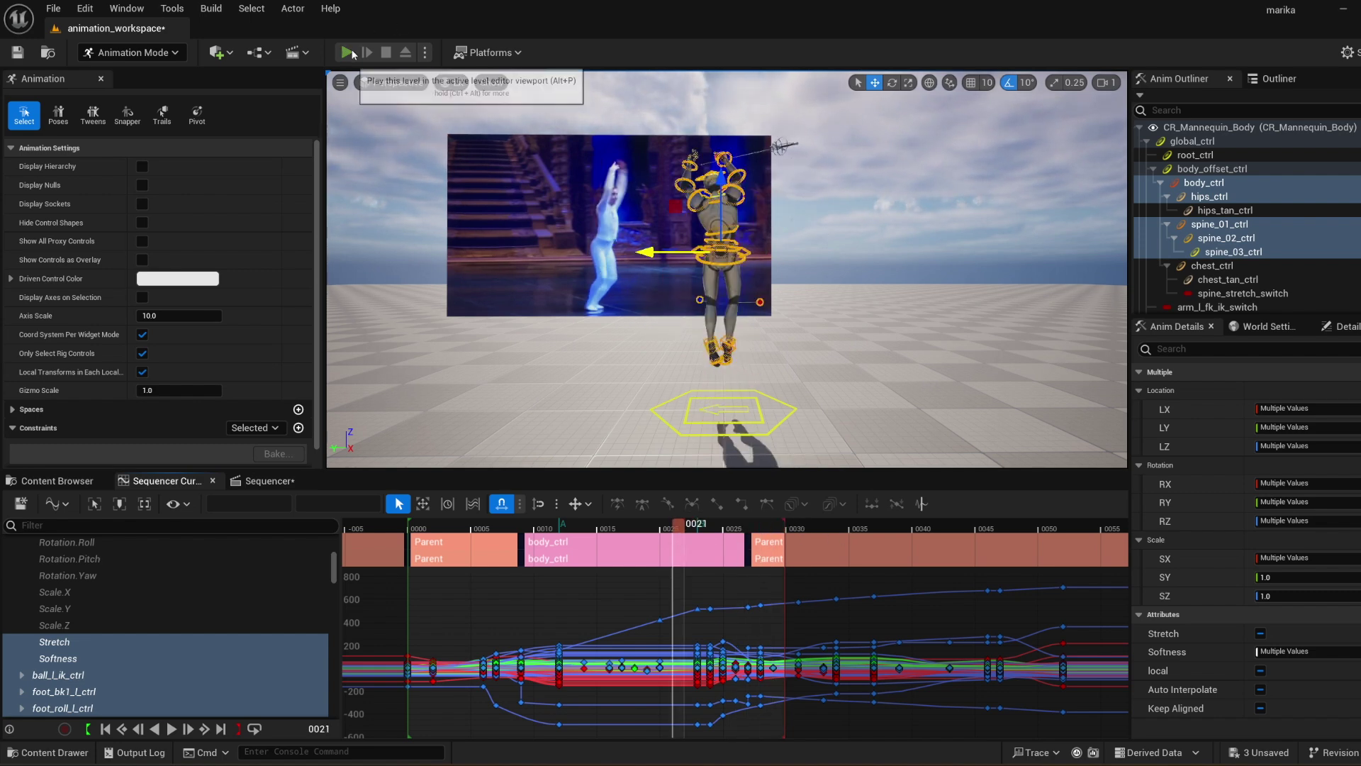